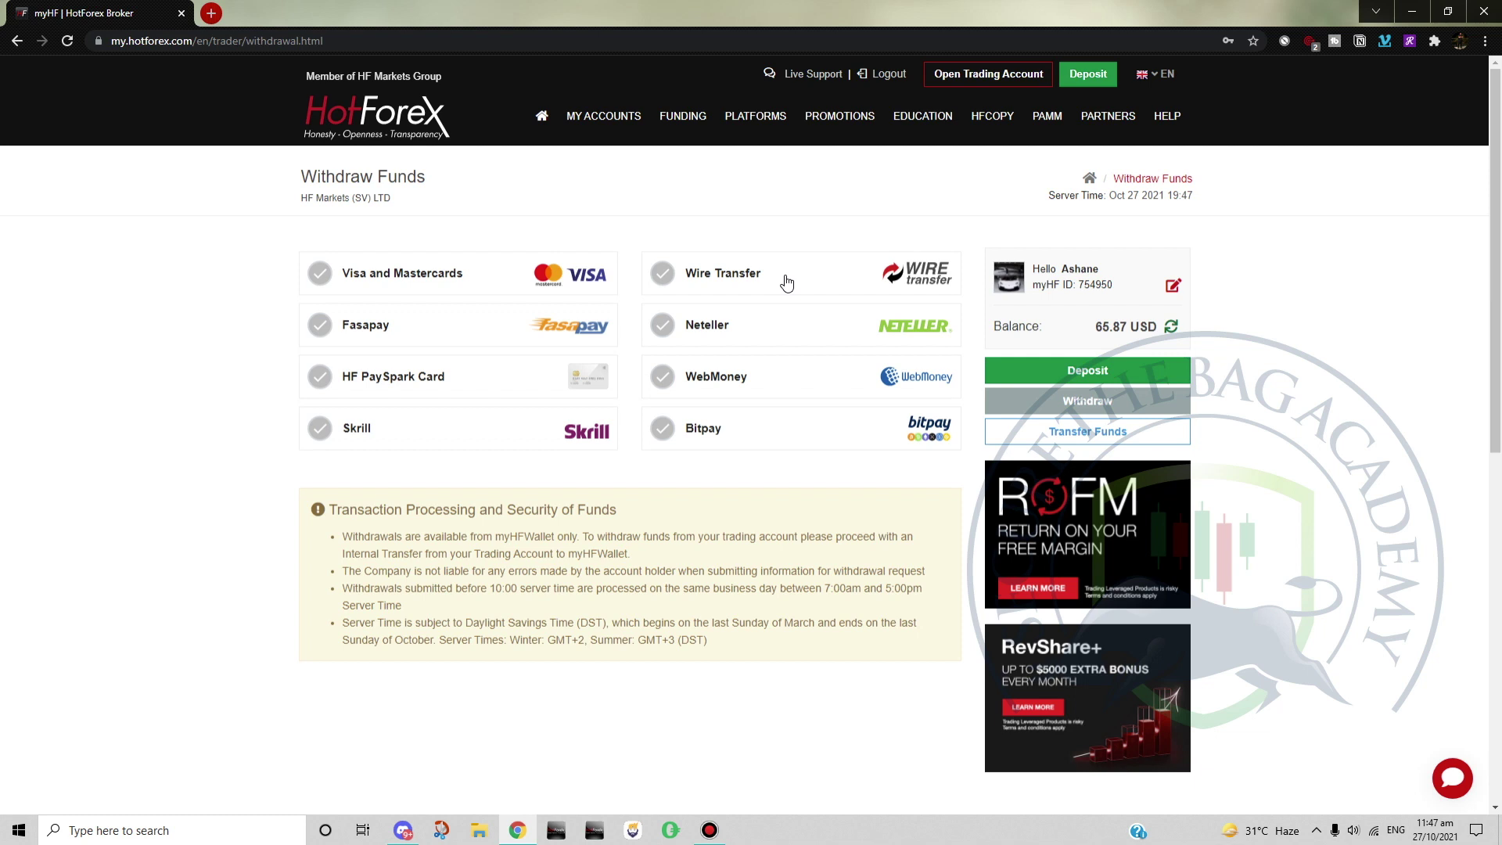
Choose Bitpay as the withdrawal method and review its verification status, withdrawal form and processing conditions.
left_click(704, 431)
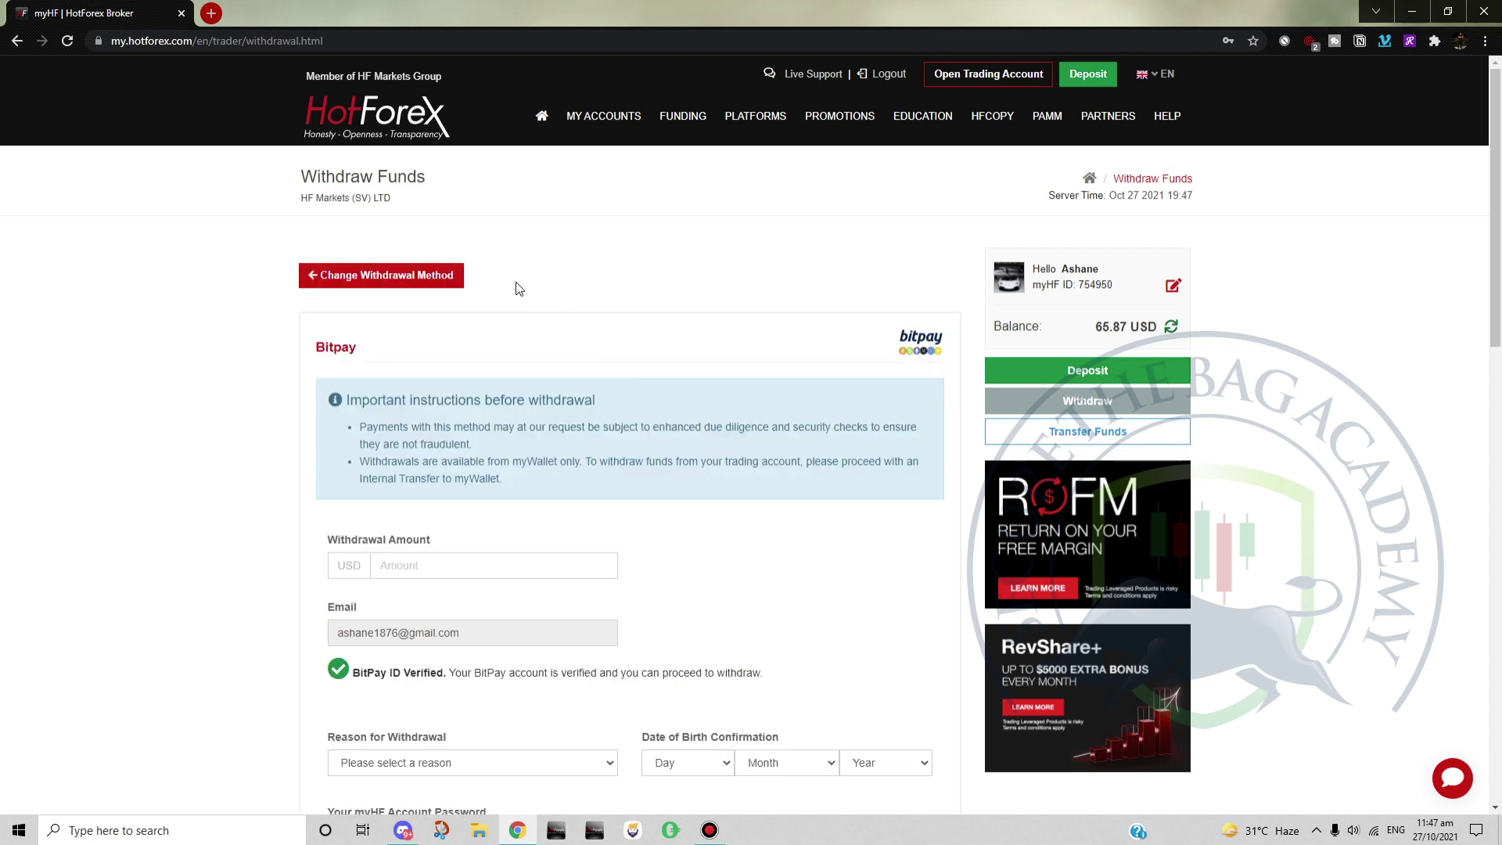
scroll(472, 339, "down", 2)
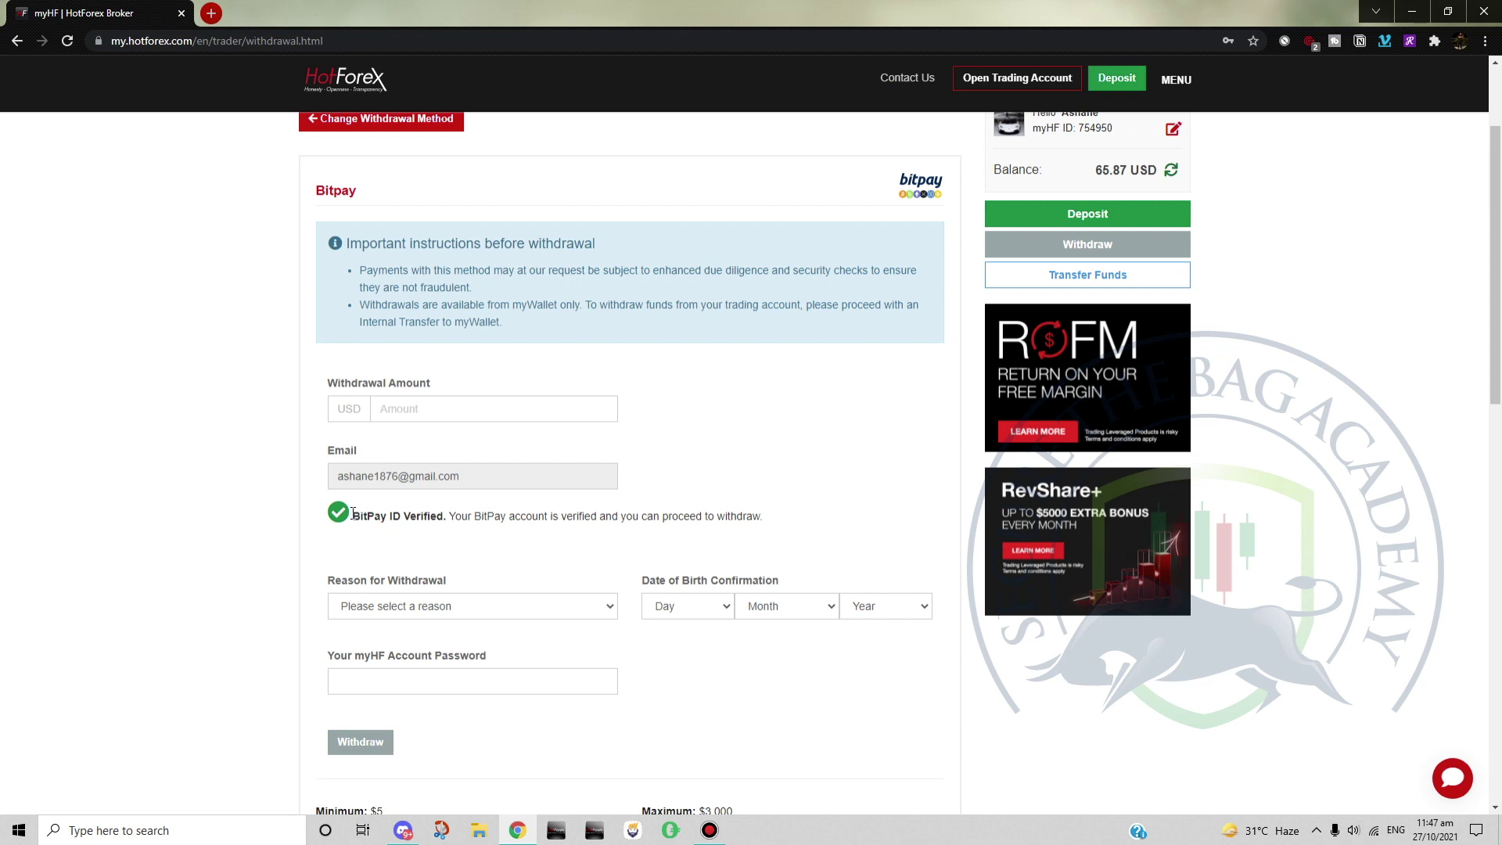
left_click_drag(353, 513, 444, 521)
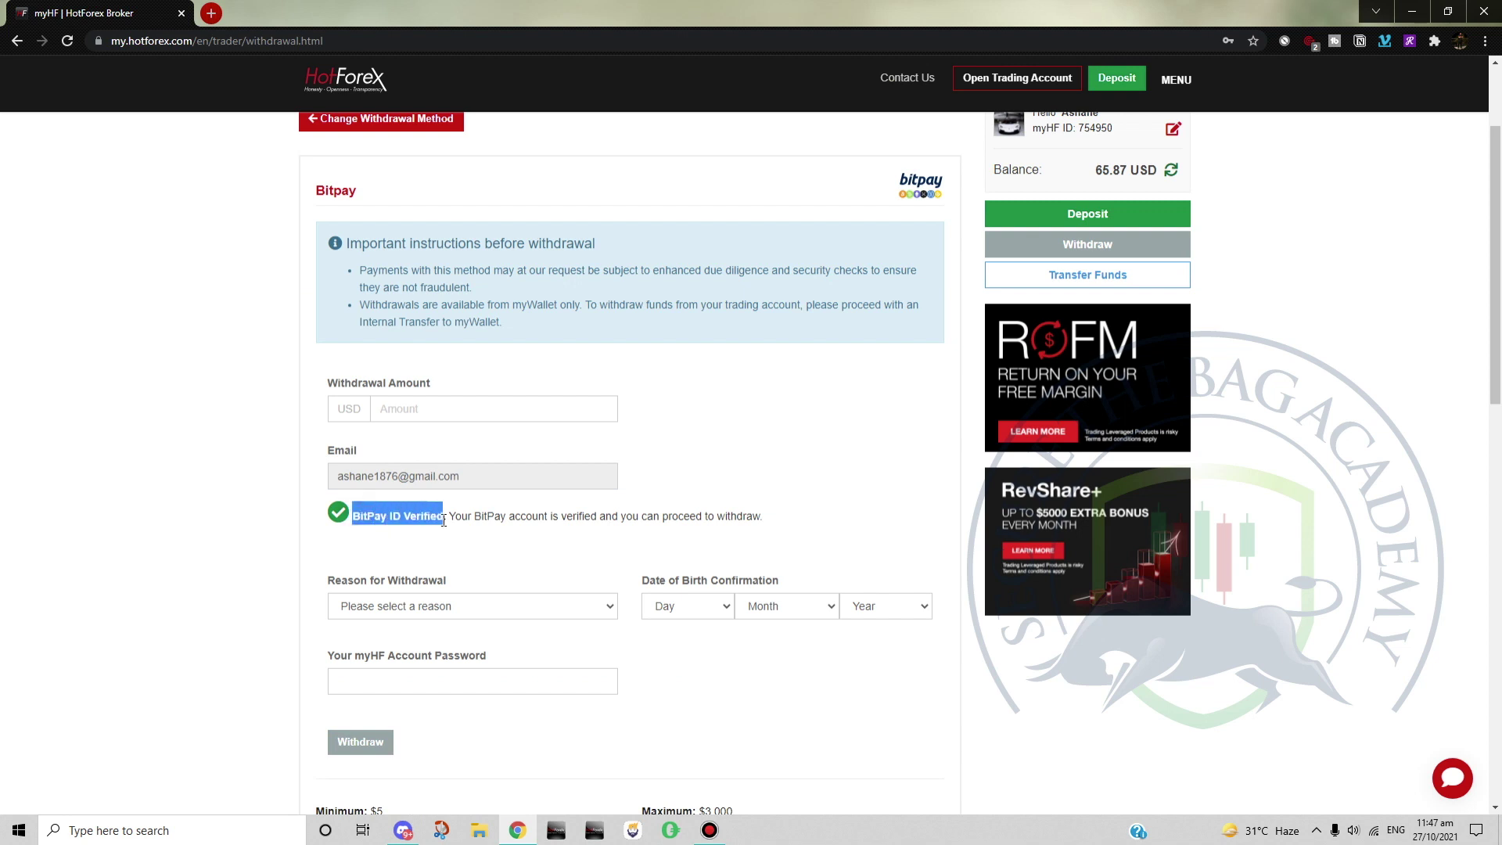
left_click(764, 423)
scroll(463, 517, "down", 8)
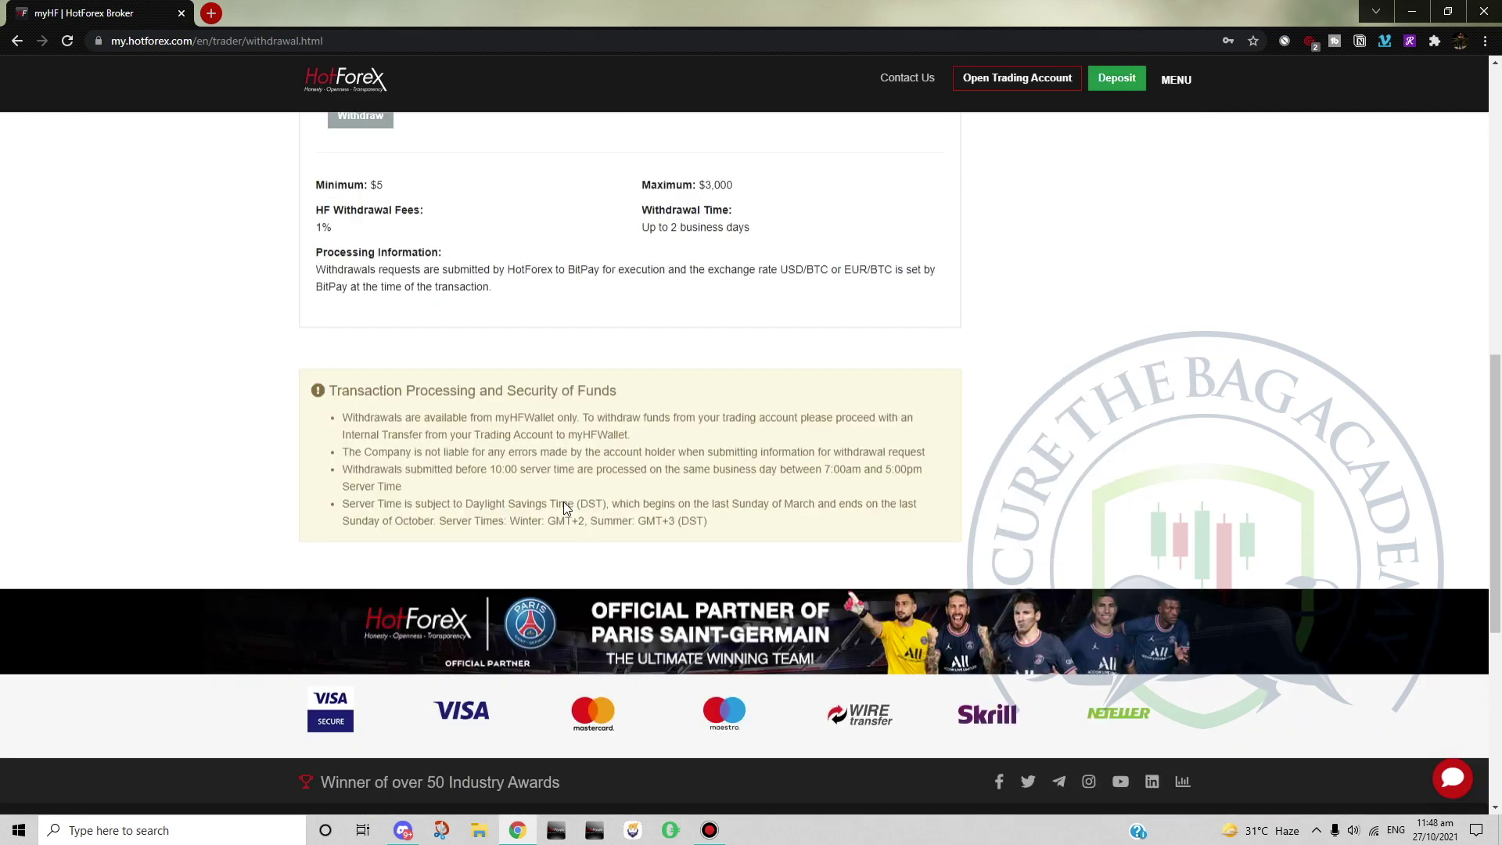
scroll(563, 502, "up", 10)
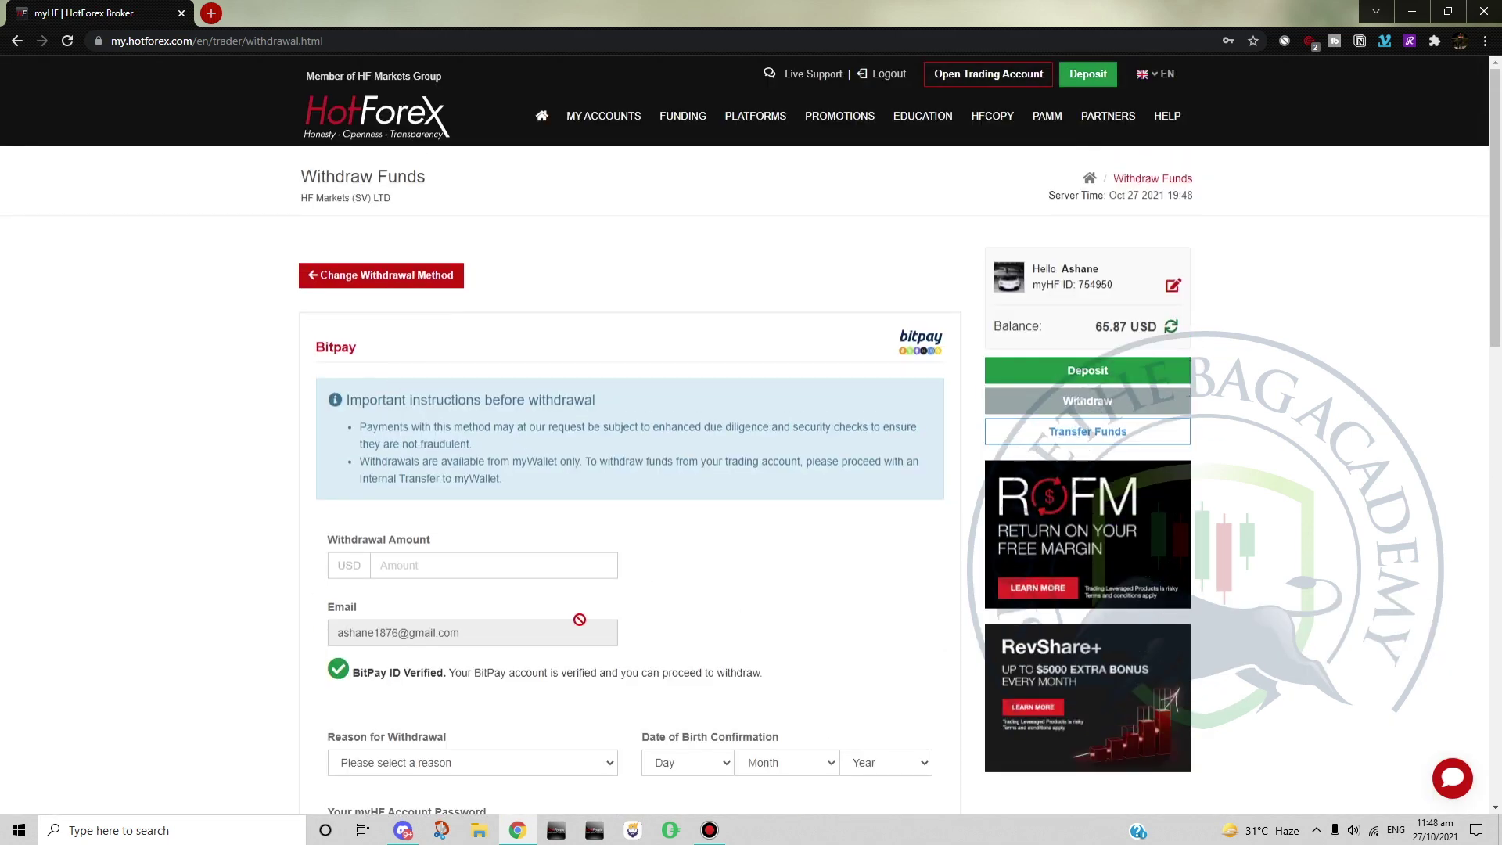
scroll(531, 712, "down", 3)
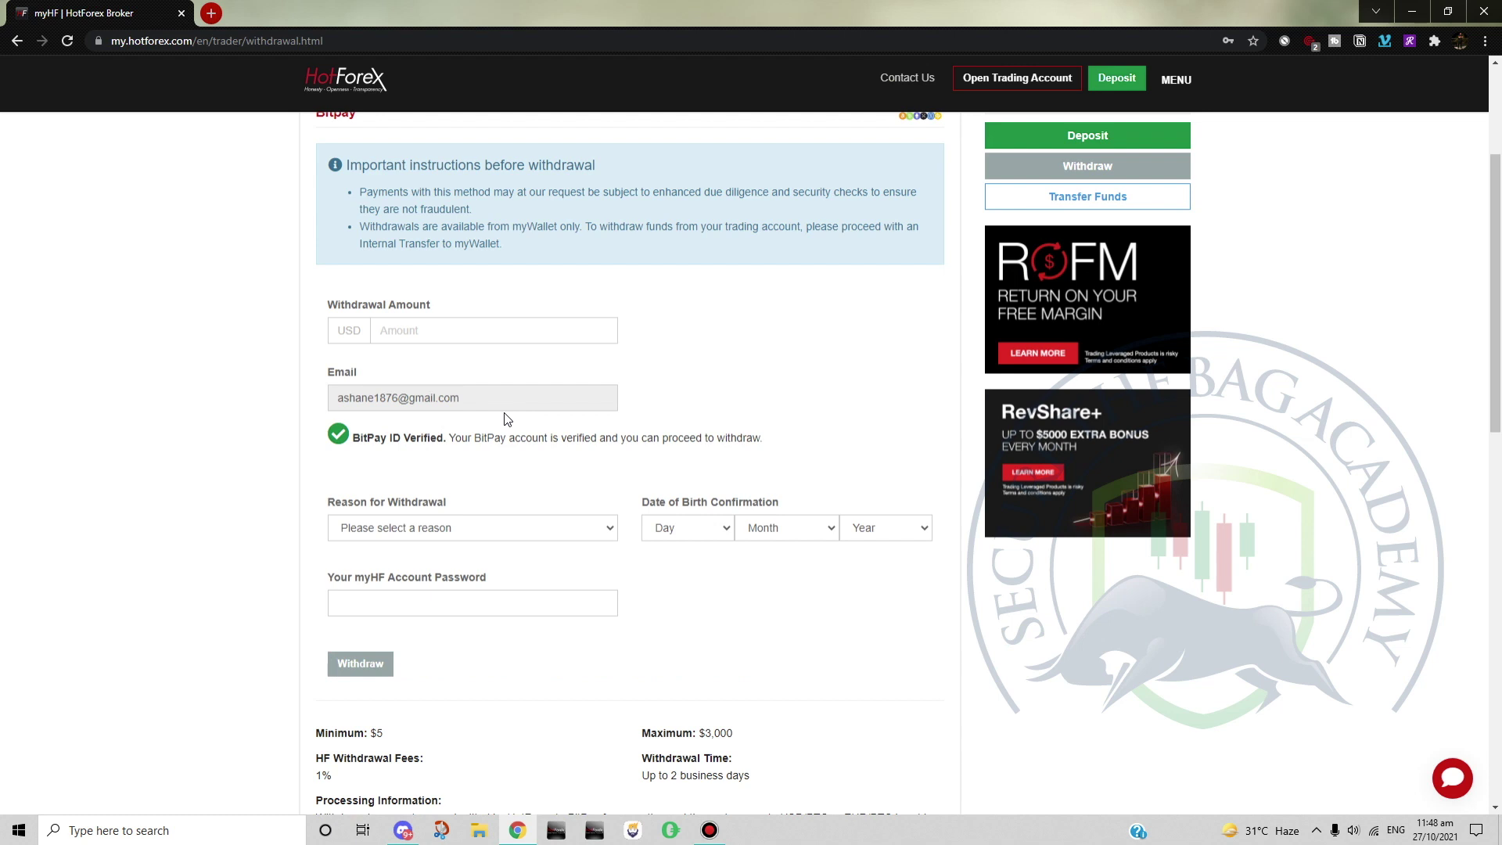
scroll(507, 419, "up", 1)
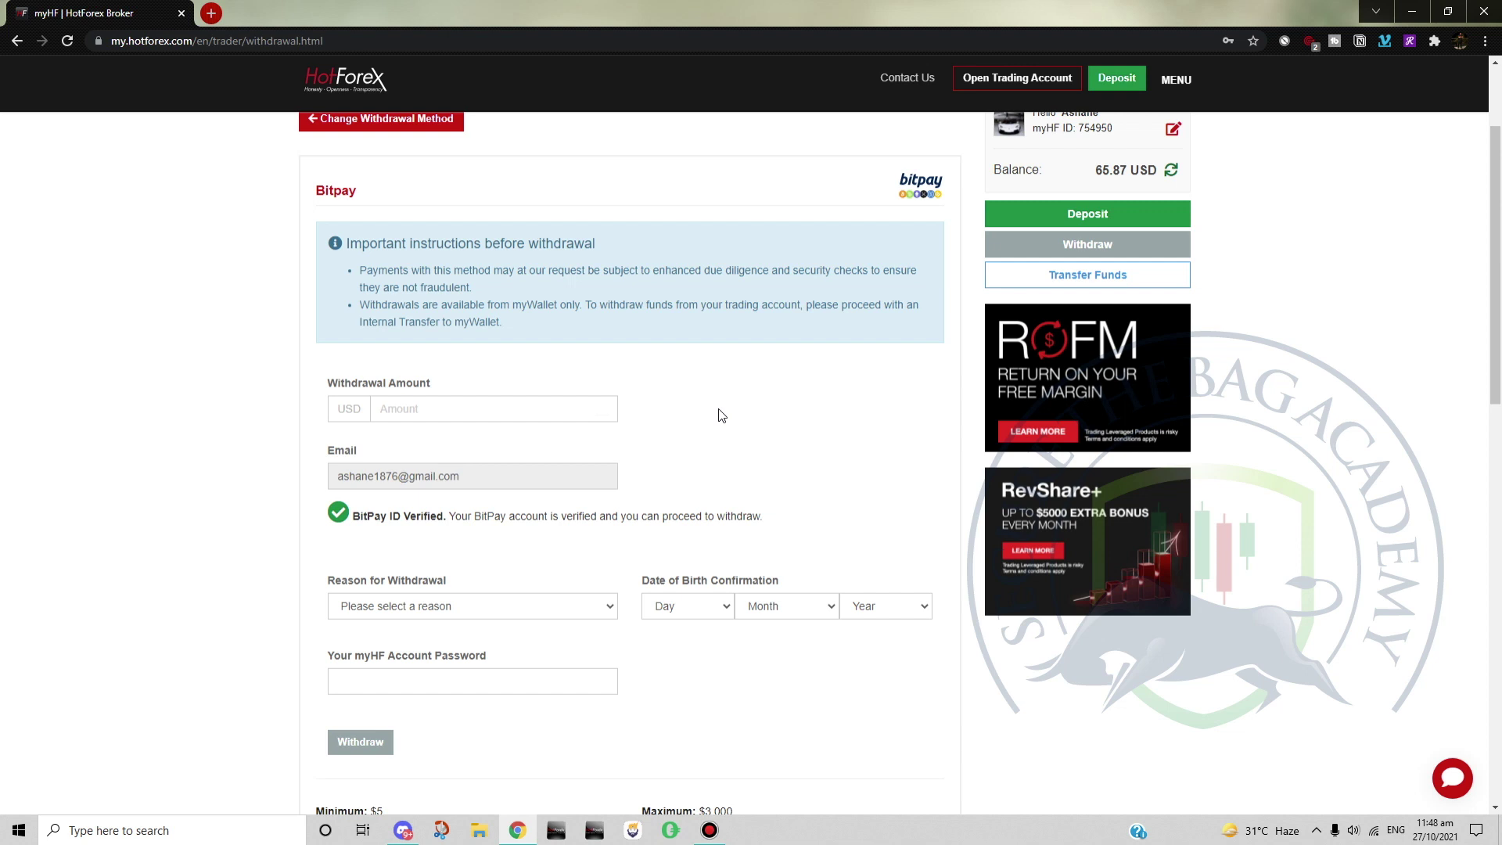
Set the withdrawal amount to 65.87 USD and the reason to Withdrawing Profits, and open the day choice for the birth date confirmation.
left_click(483, 405)
type("65.87")
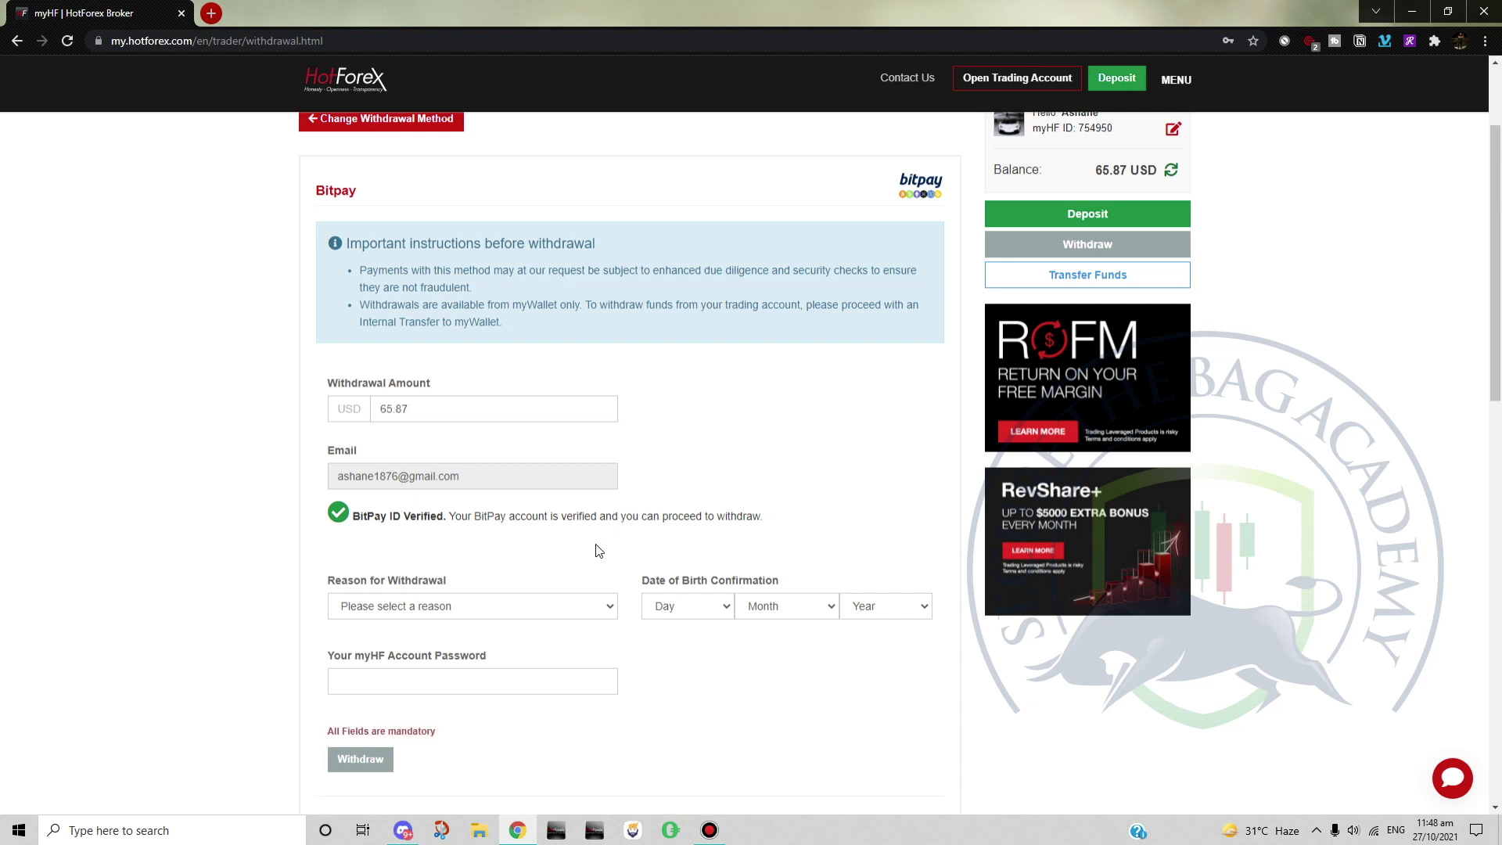
left_click(563, 605)
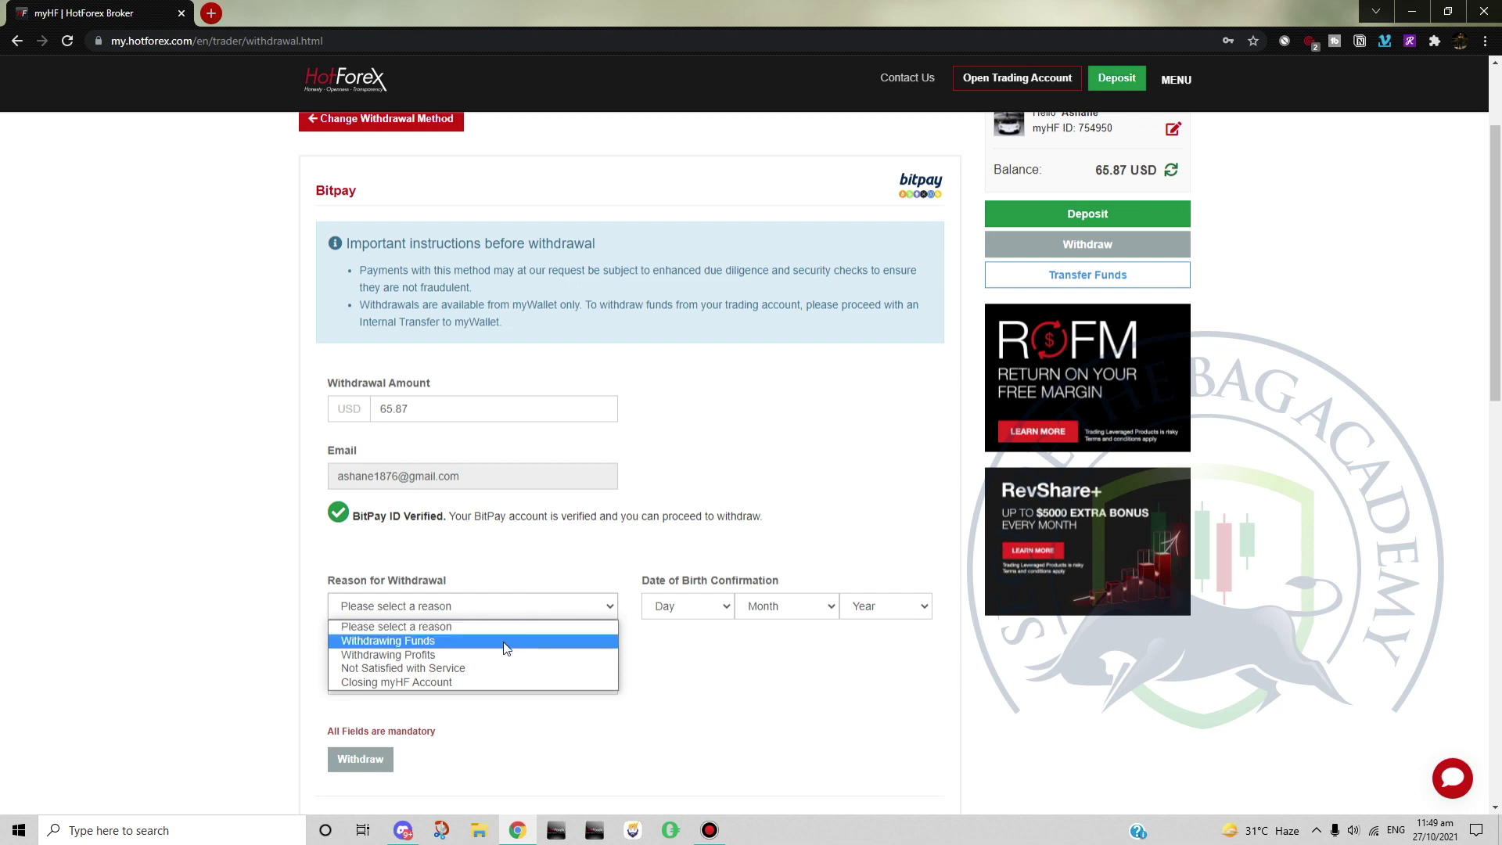
left_click(418, 655)
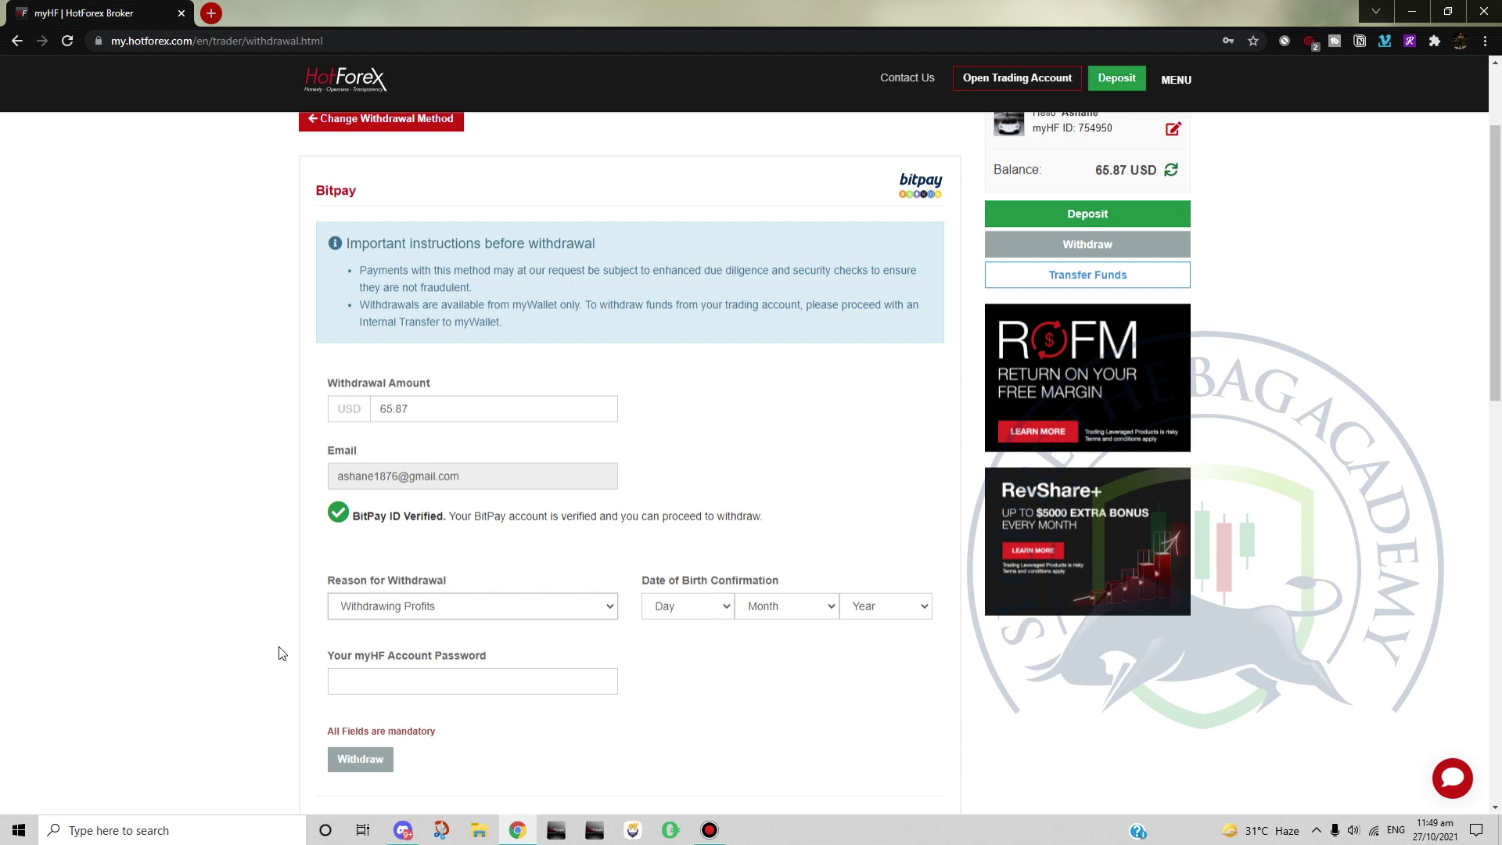
left_click(726, 607)
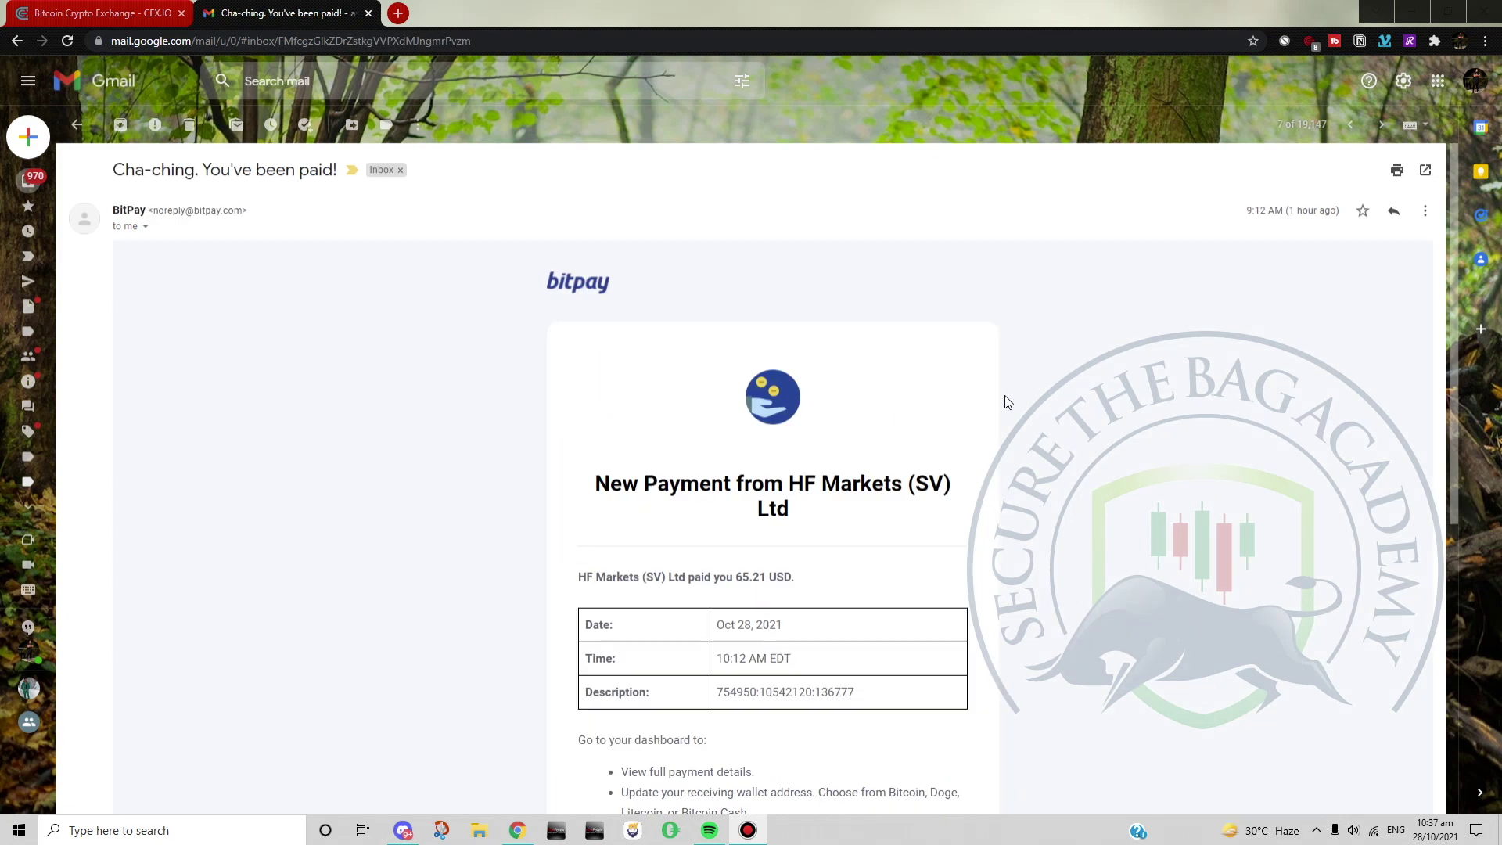
Review the BitPay payment notification from HF Markets in Gmail.
scroll(1007, 405, "down", 3)
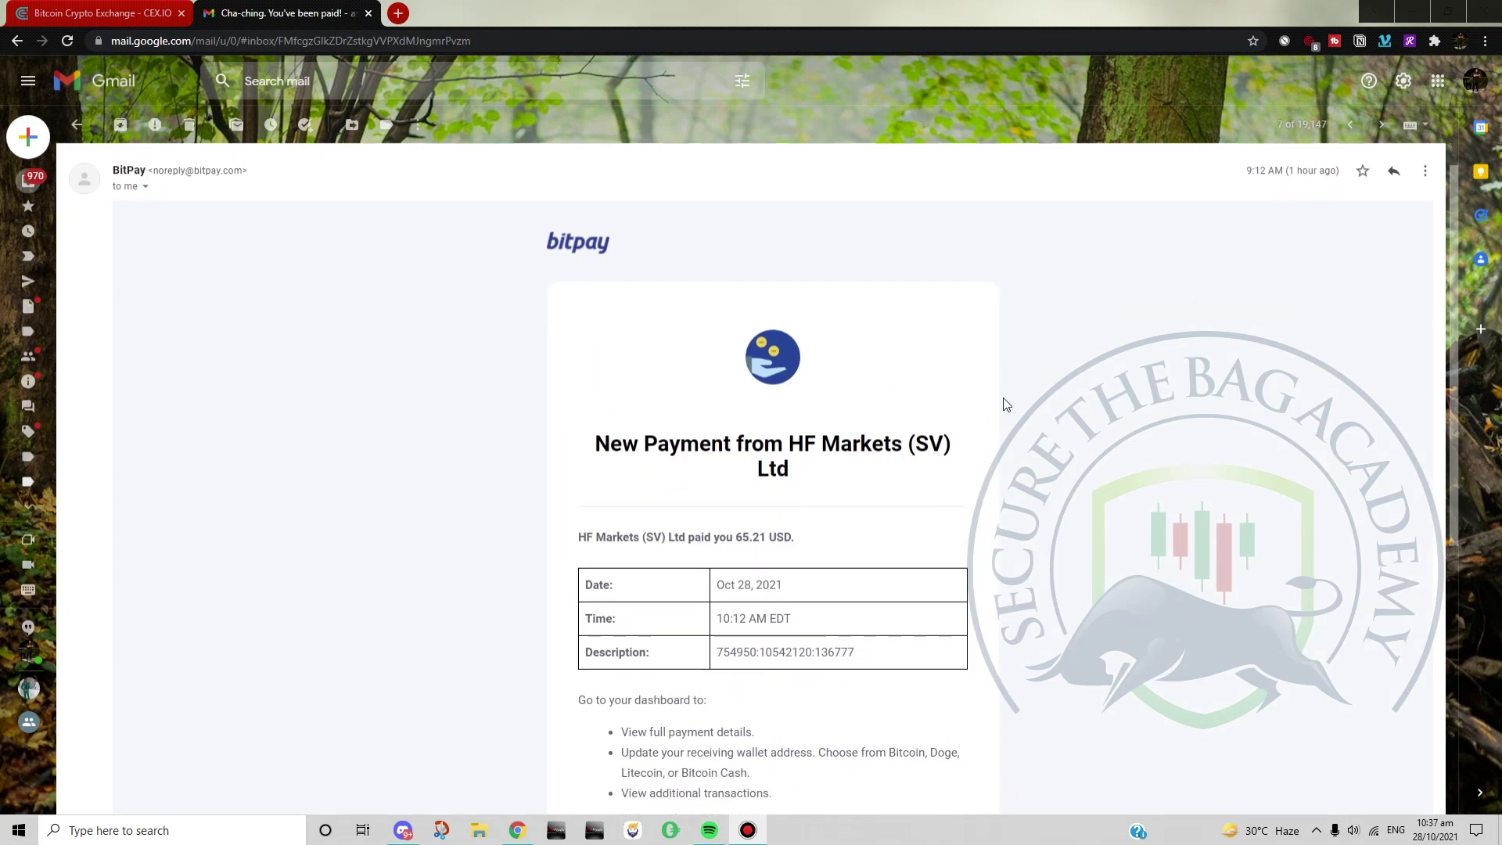
scroll(1007, 404, "up", 1)
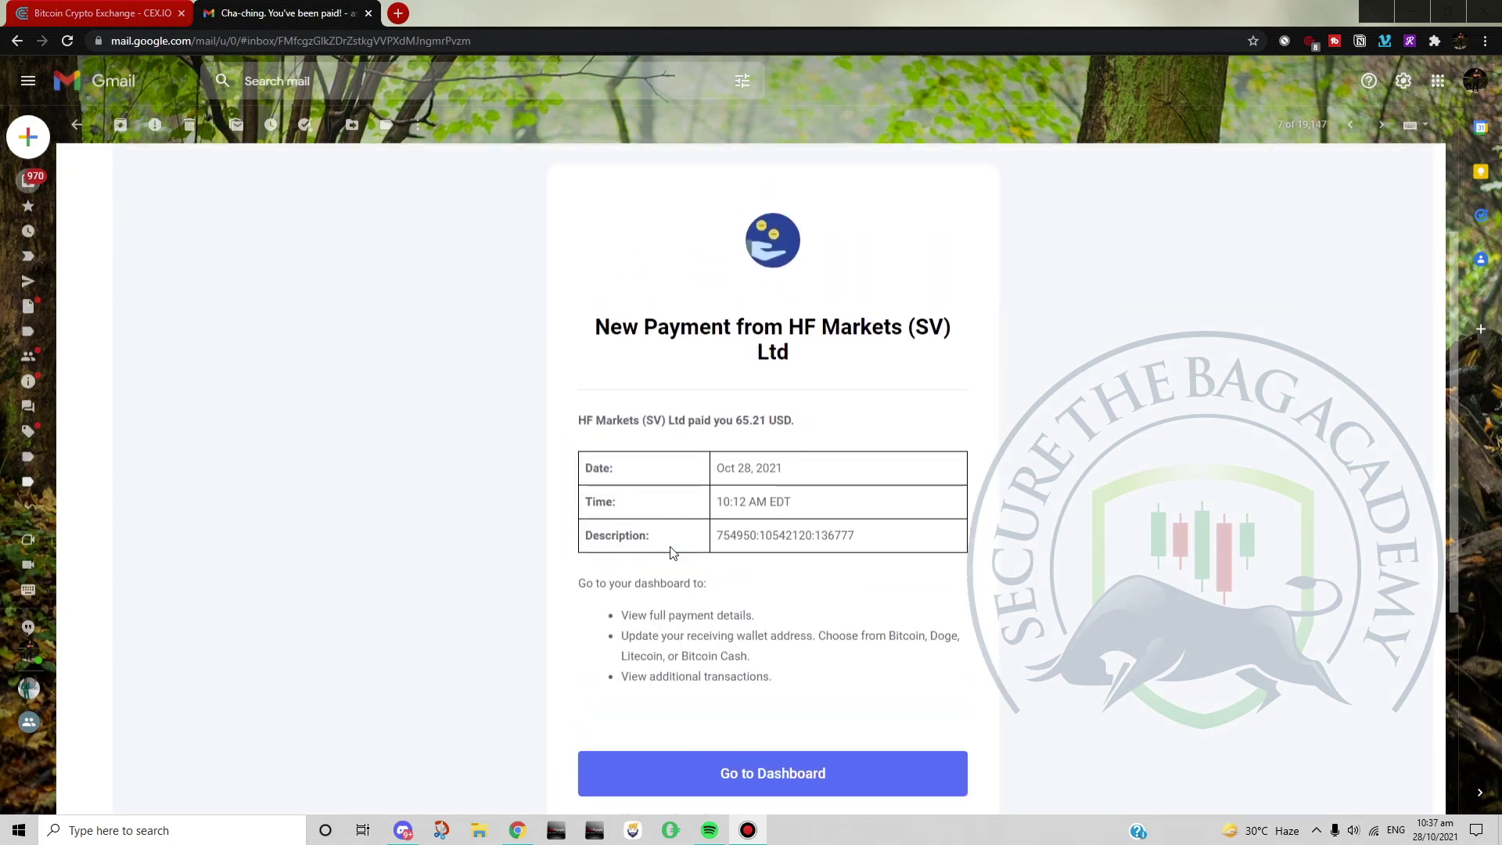
scroll(723, 557, "up", 1)
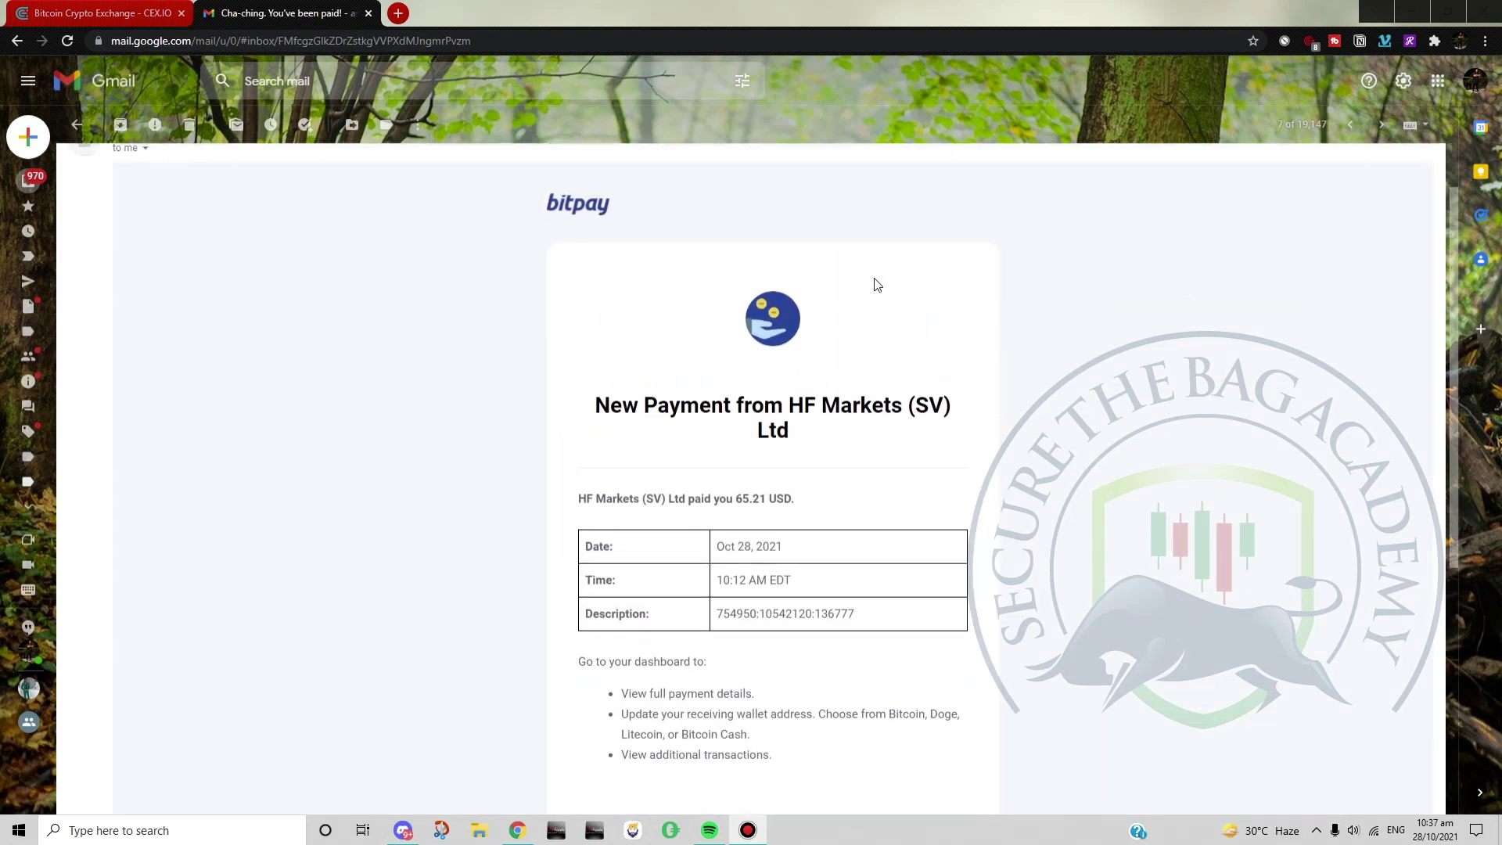
scroll(545, 346, "up", 1)
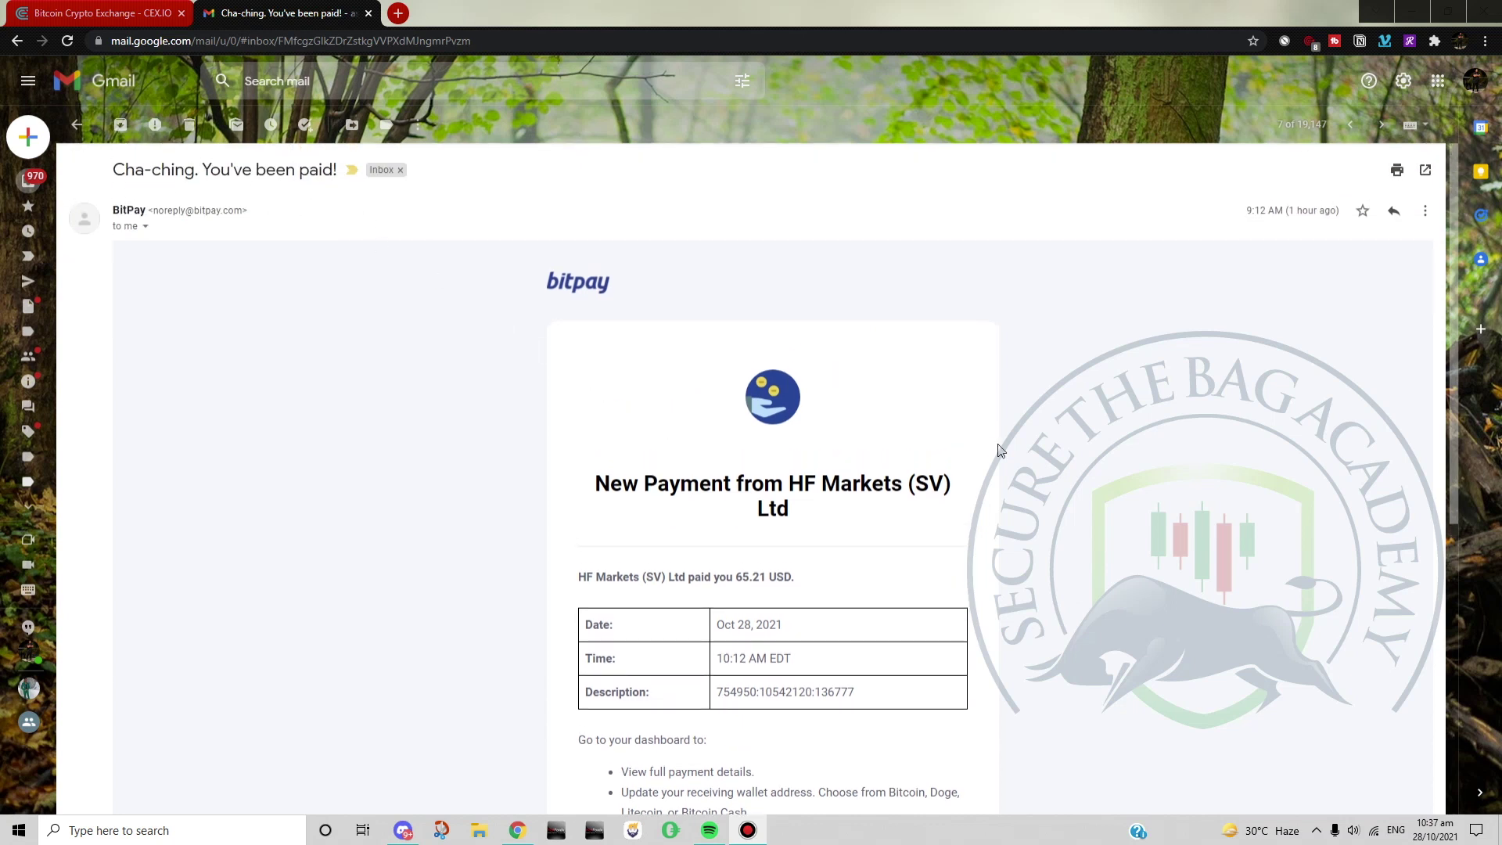
scroll(791, 579, "down", 1)
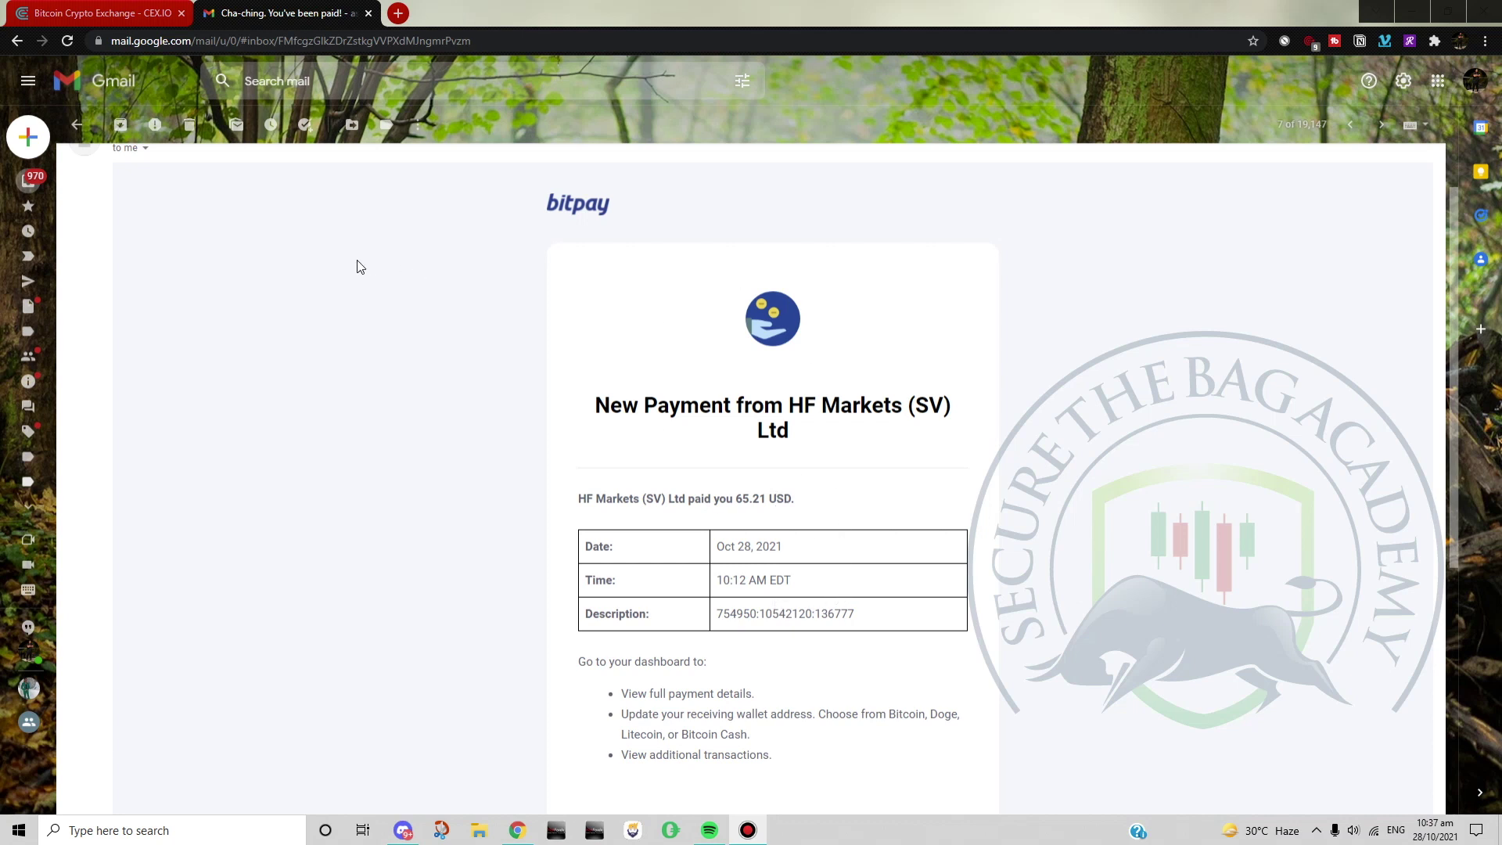
scroll(363, 267, "up", 1)
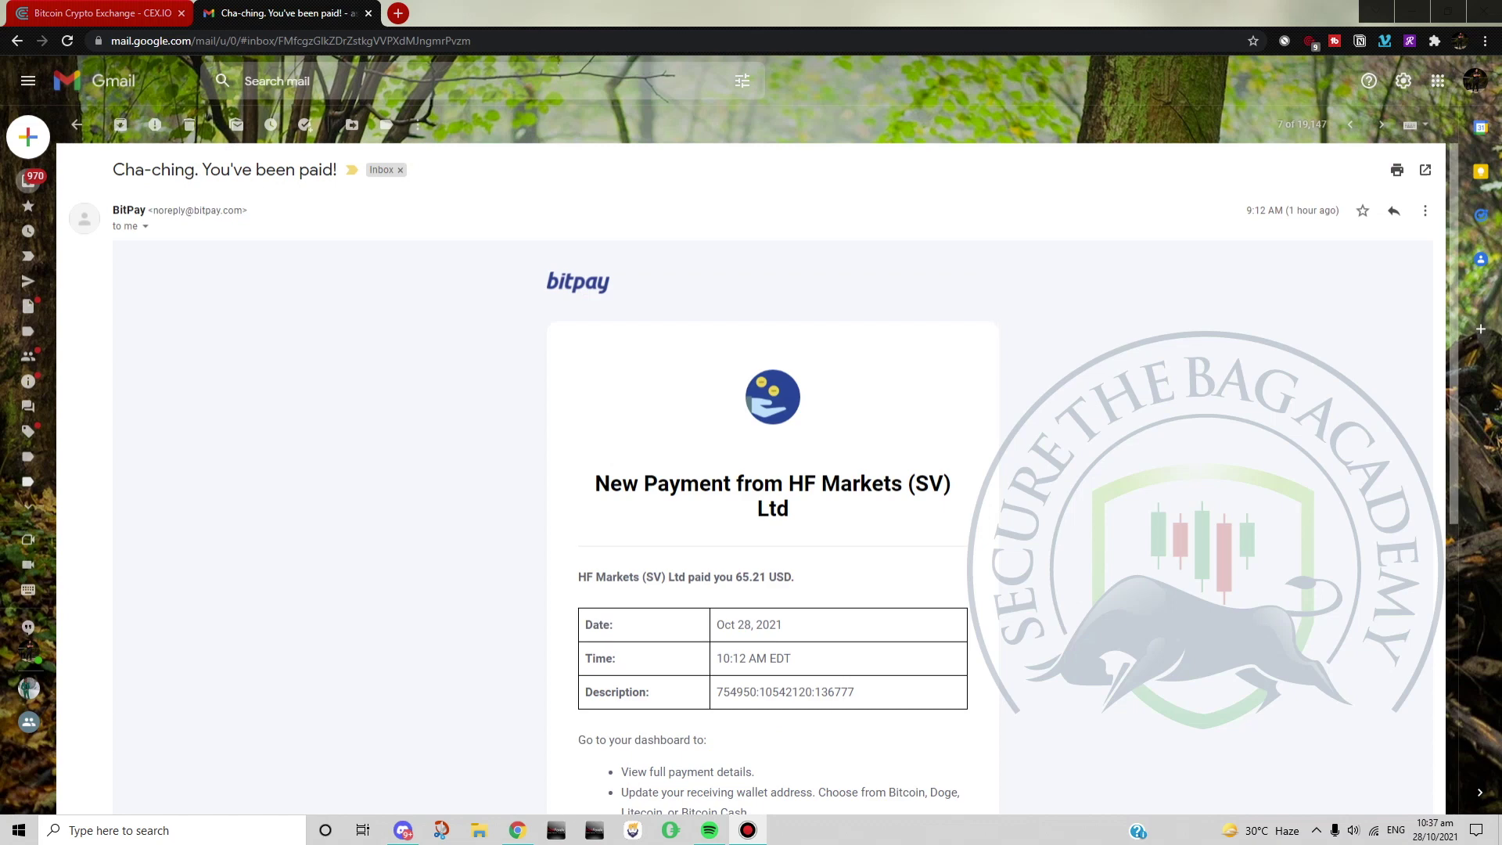
Open the Crypto Deposit Confirmed email from CEX.IO to review its deposit details, and close the mail page.
key("k")
key("k")
key("k")
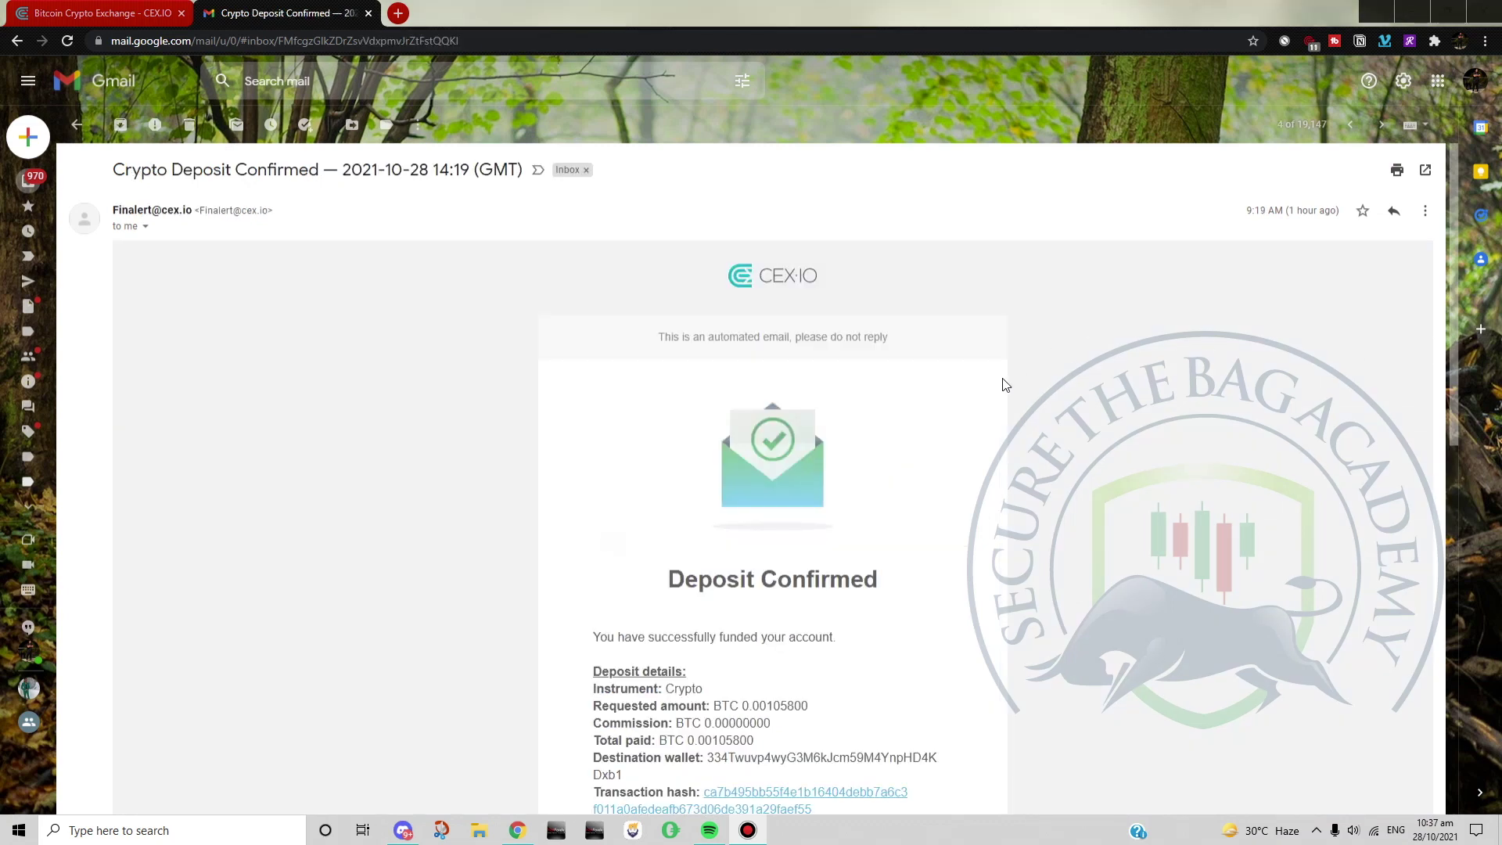
scroll(1011, 381, "down", 2)
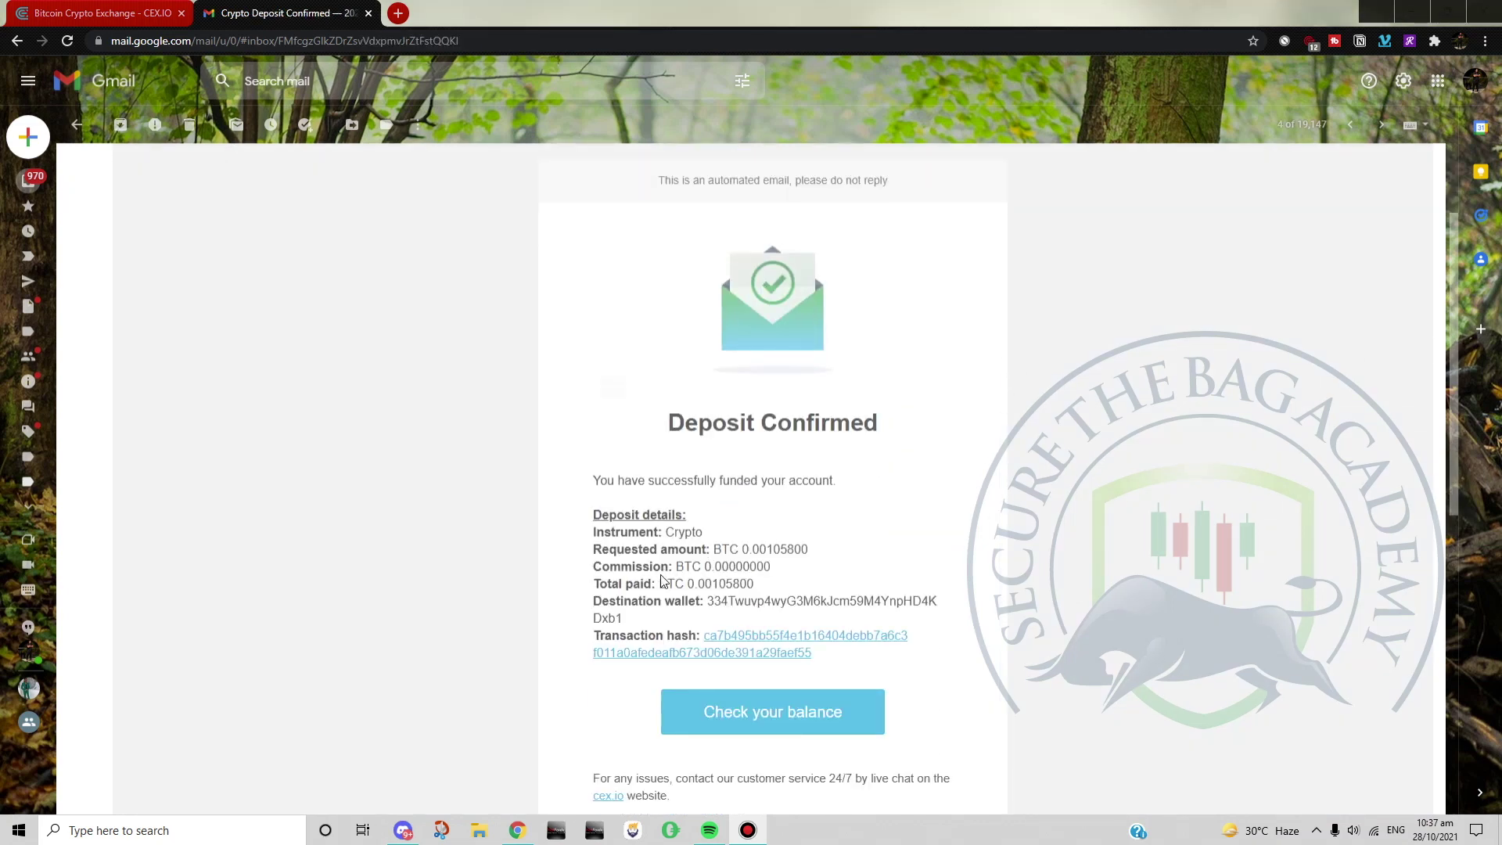
scroll(756, 581, "down", 6)
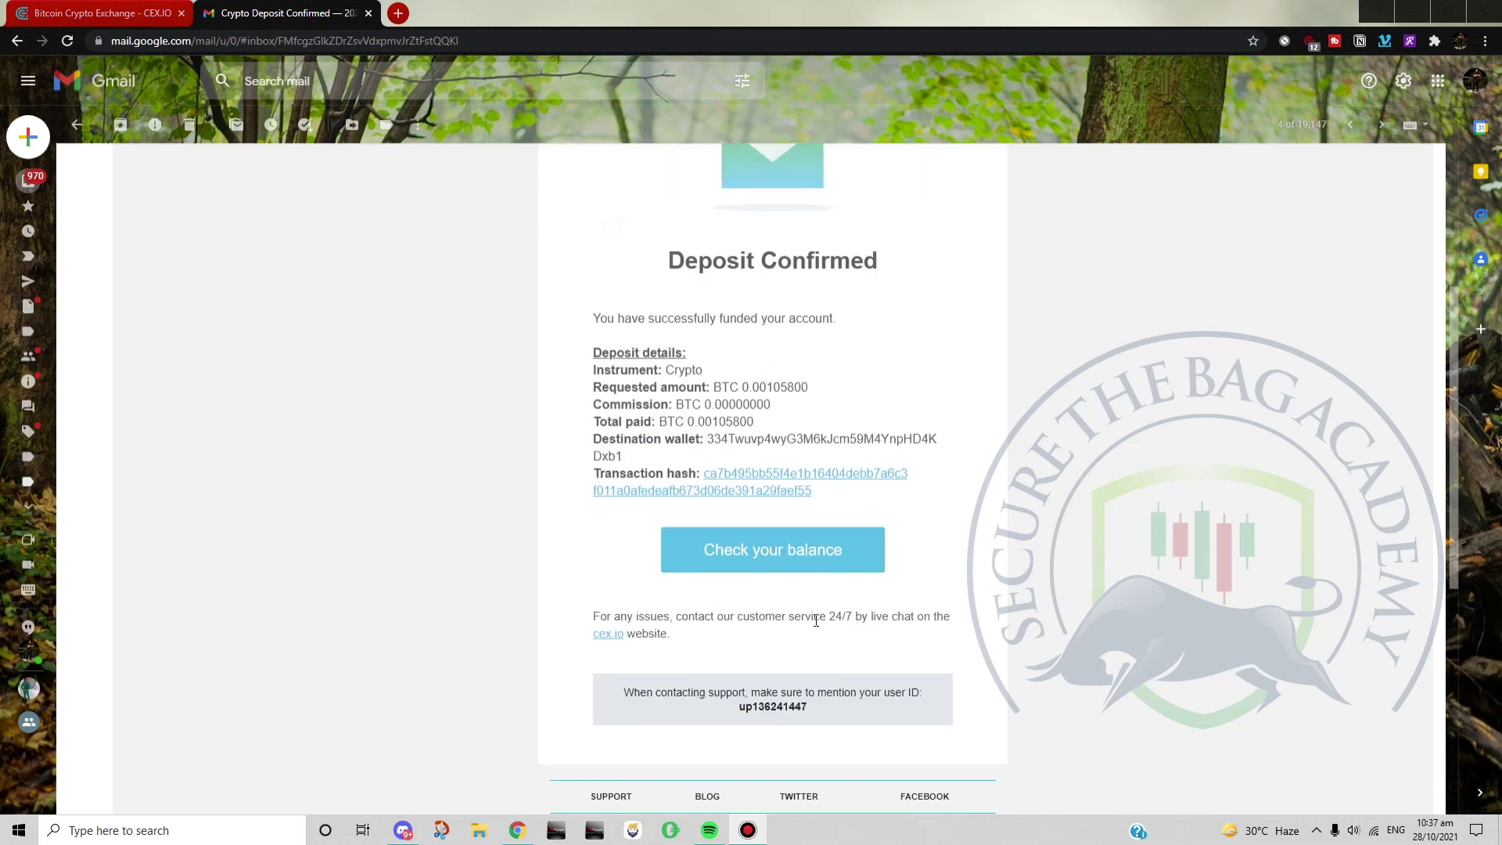
scroll(773, 485, "up", 6)
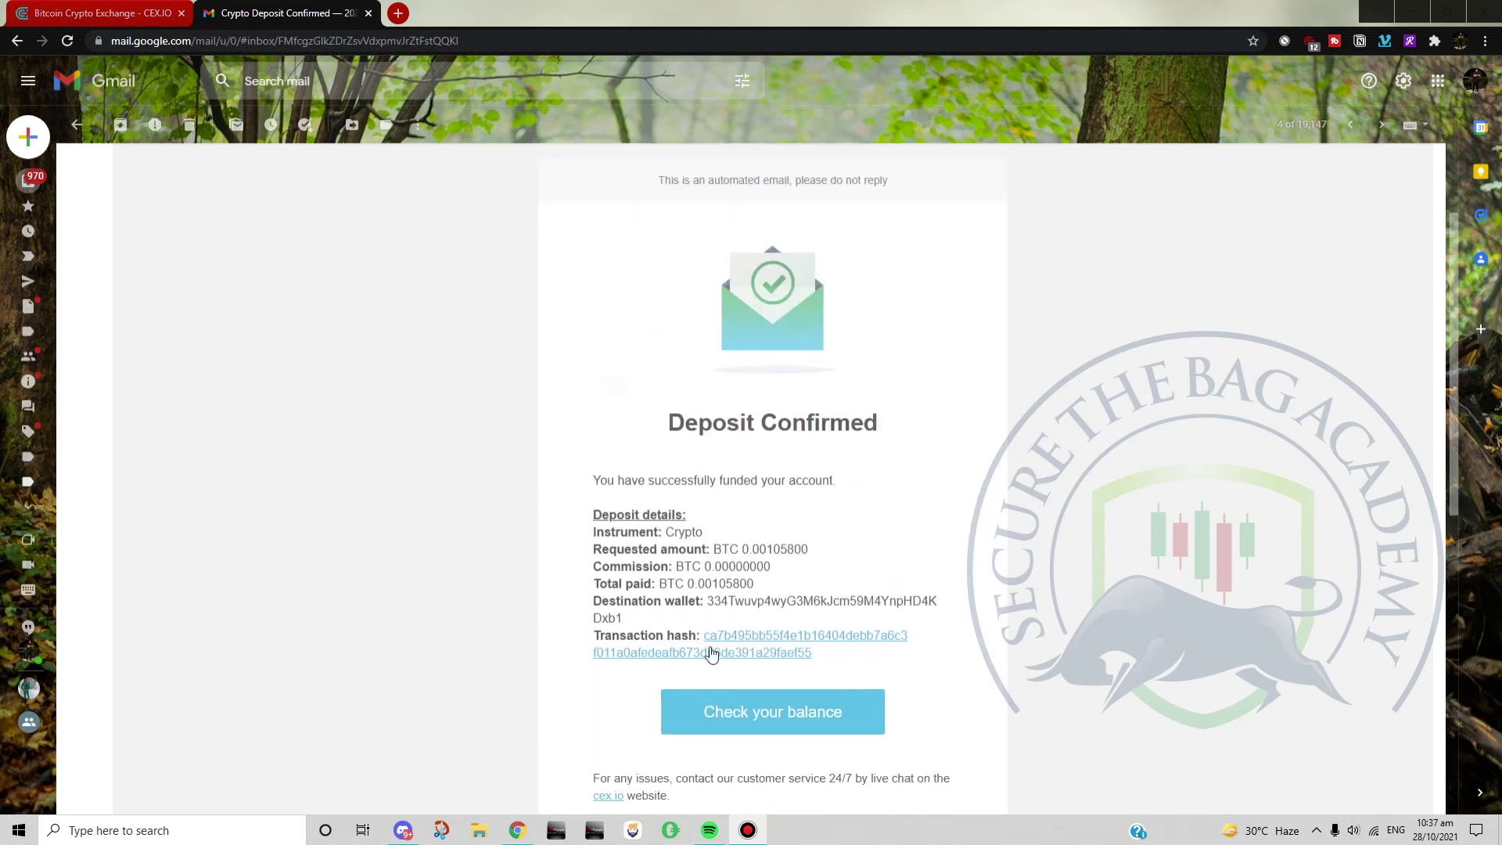
scroll(882, 537, "up", 2)
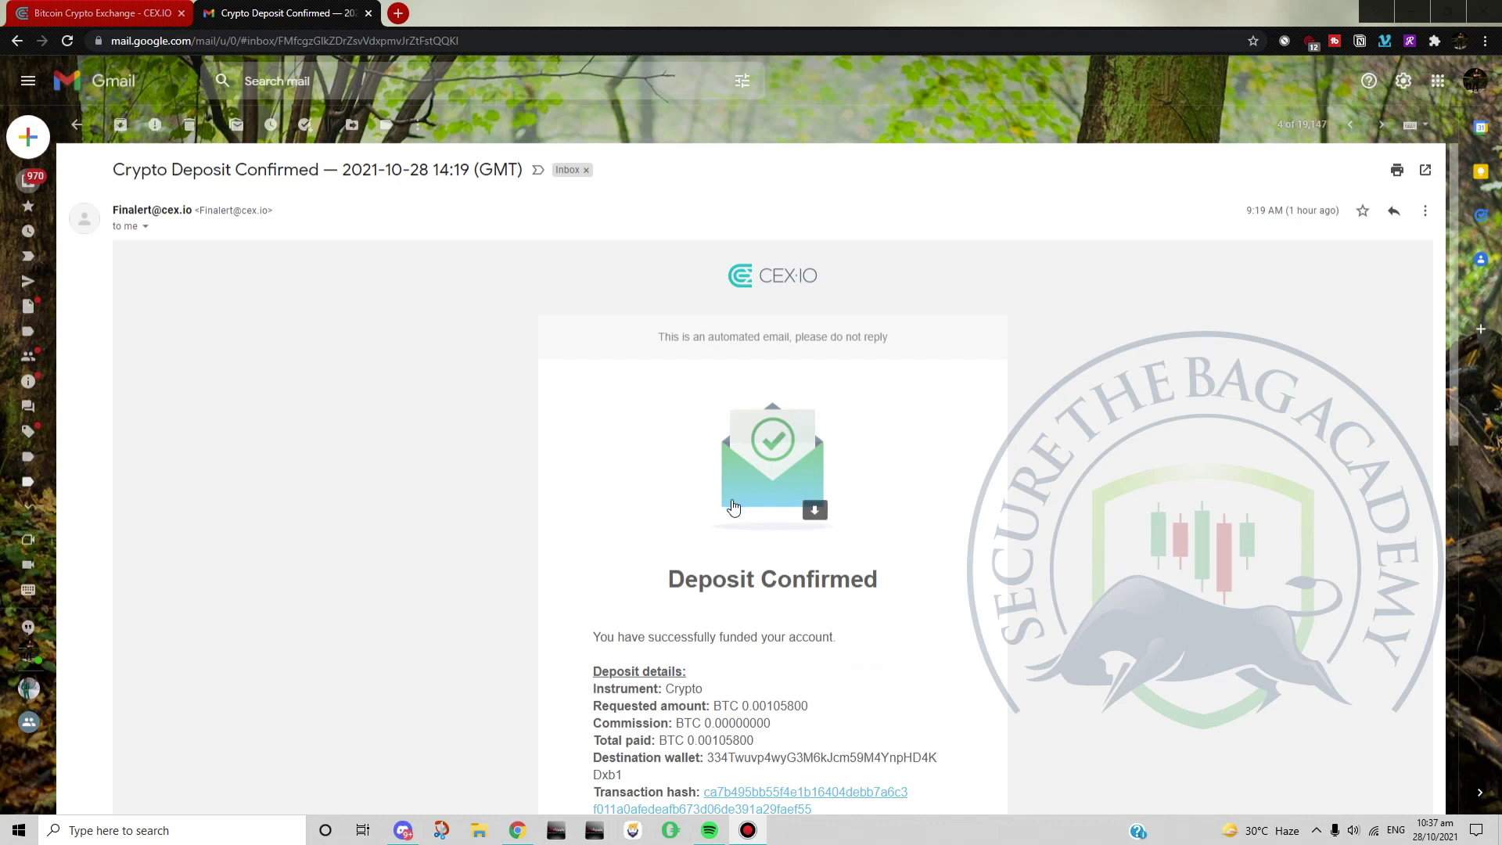
left_click(367, 13)
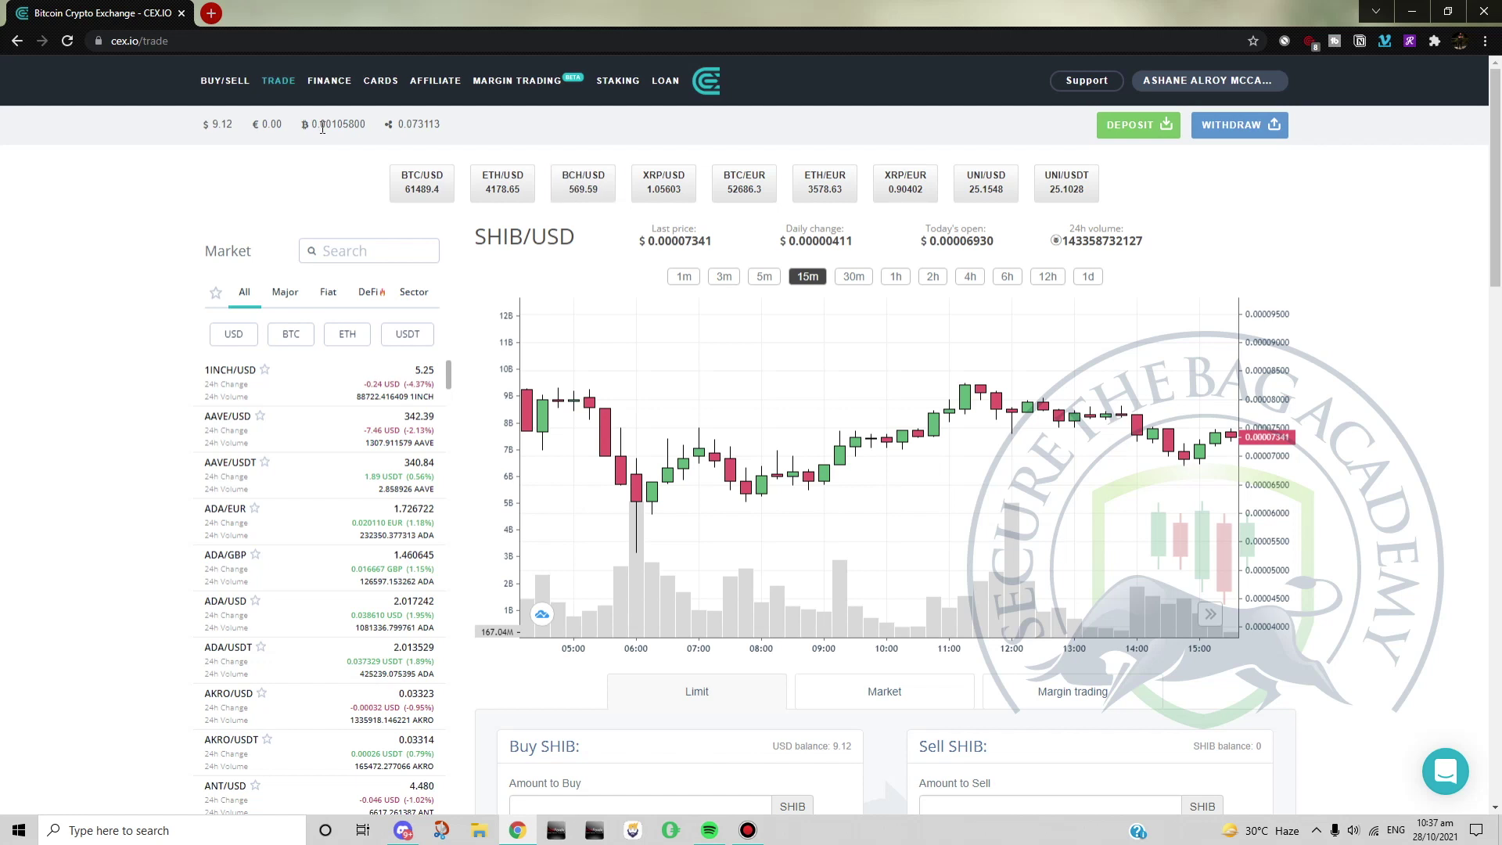
Check the Bitcoin balance on the CEX.IO trade page and open the BTC/USD market.
left_click_drag(312, 123, 366, 125)
left_click(339, 196)
scroll(1311, 496, "down", 1)
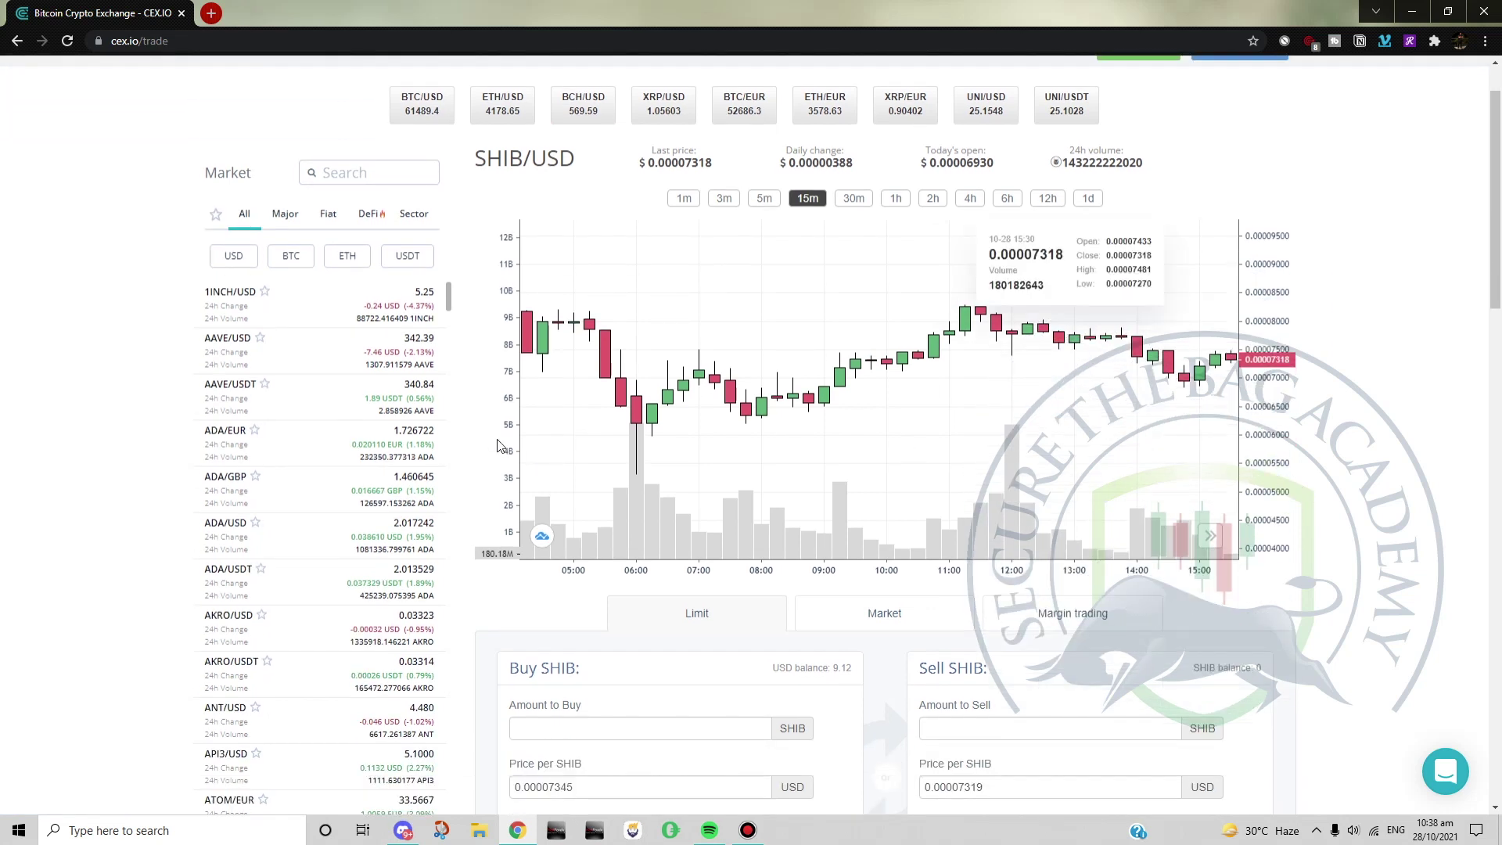
left_click(294, 260)
left_click(343, 257)
left_click(416, 100)
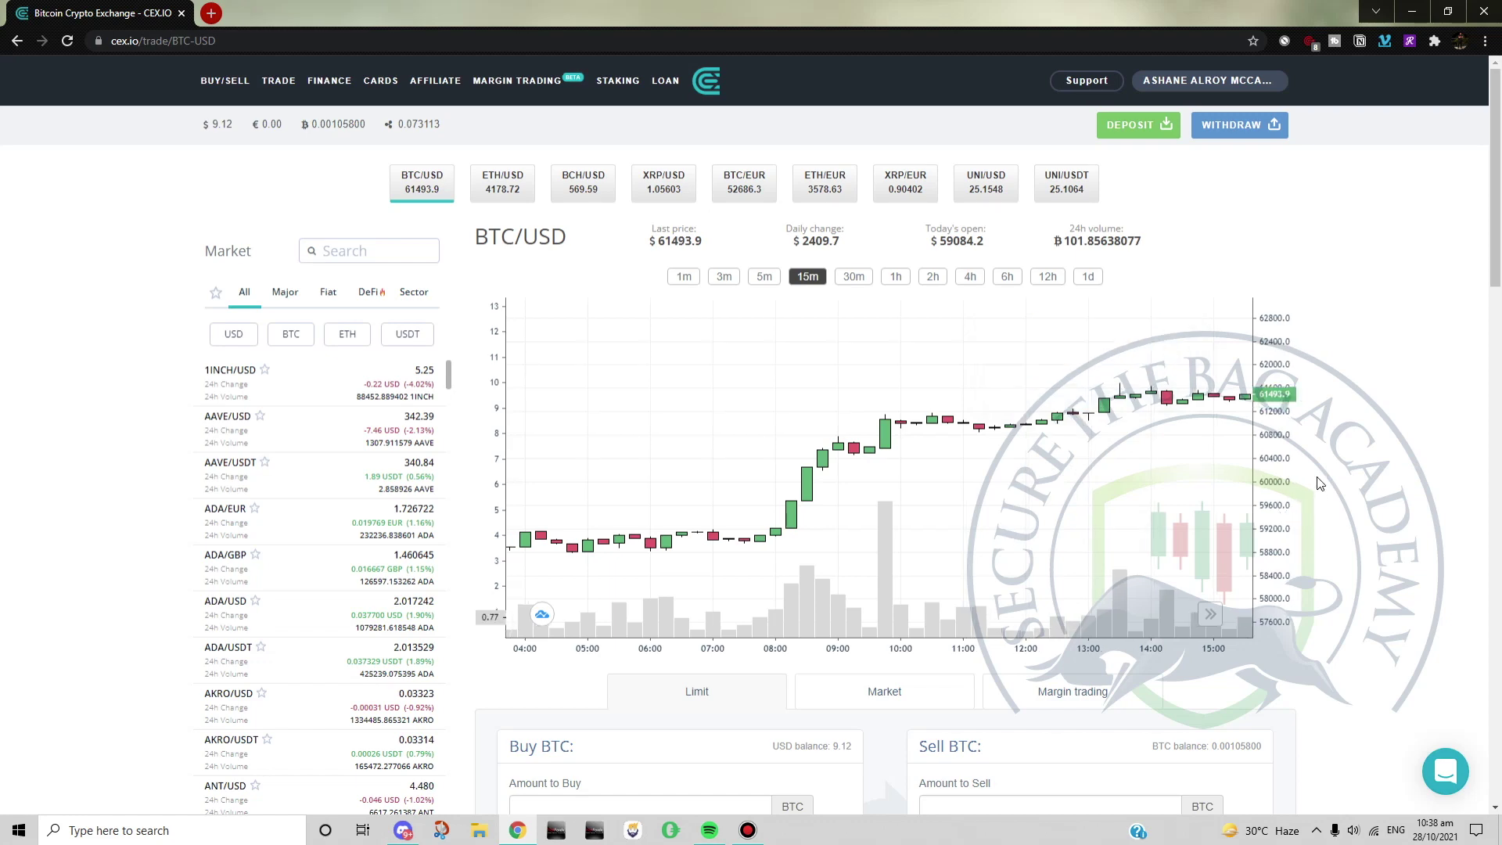
Fill the limit sell order with the full balance of 0.00105800 BTC and review its price, total and fee.
scroll(1320, 485, "down", 2)
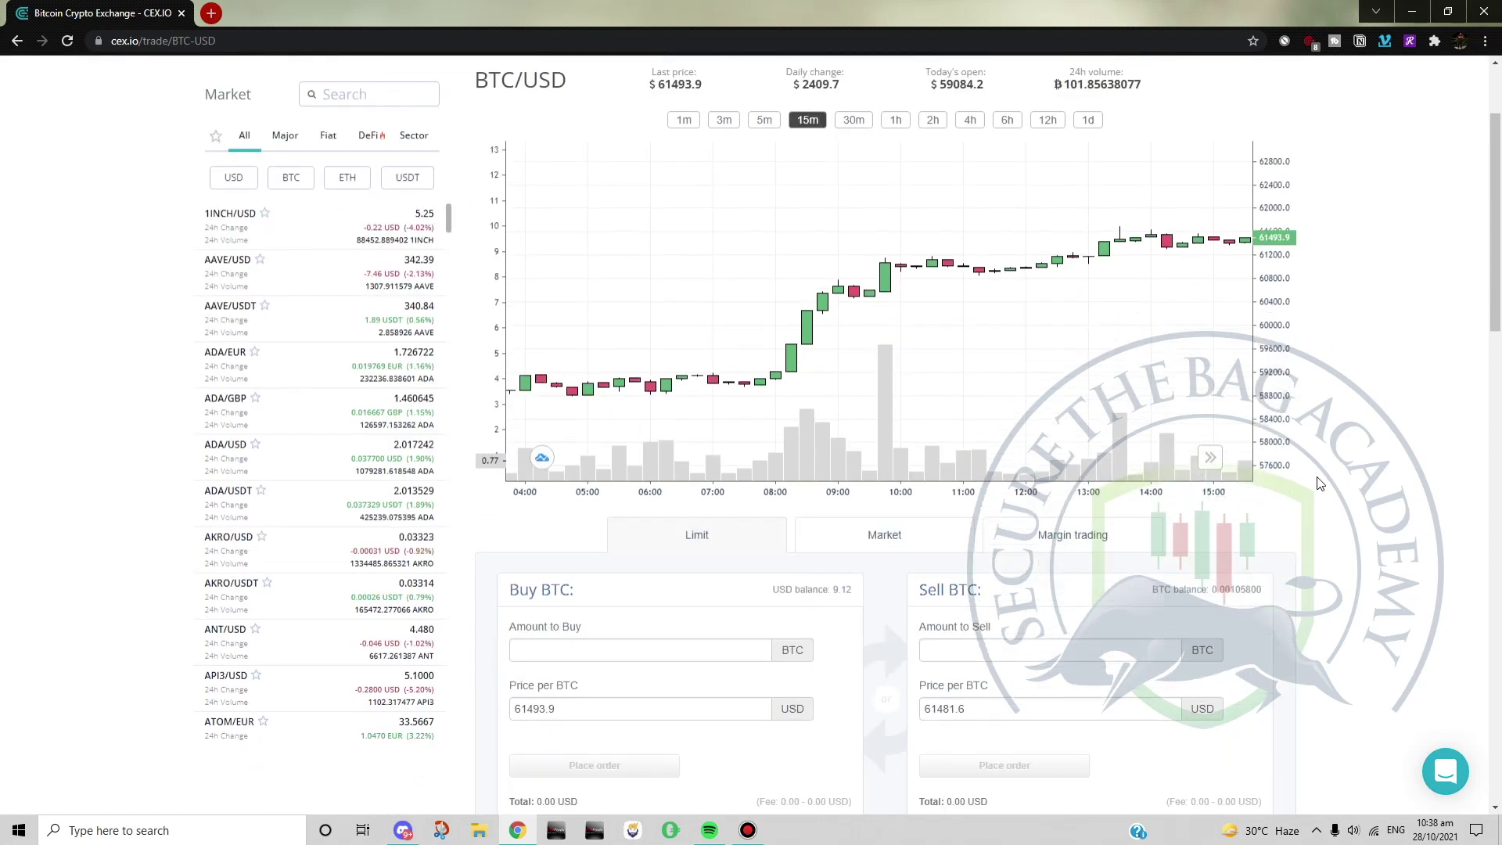
scroll(1321, 484, "down", 1)
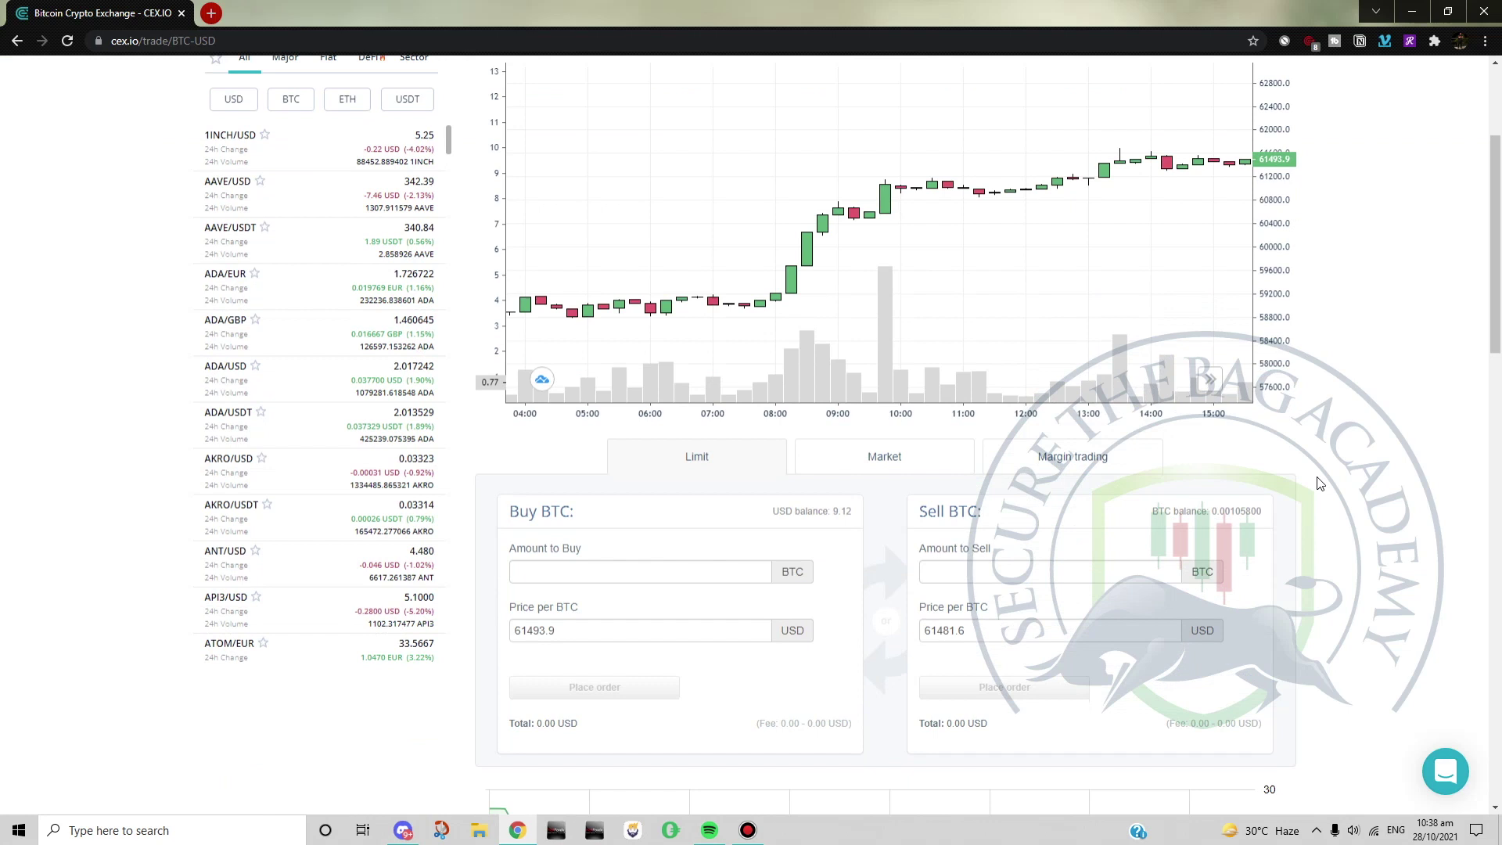
scroll(1341, 430, "up", 1)
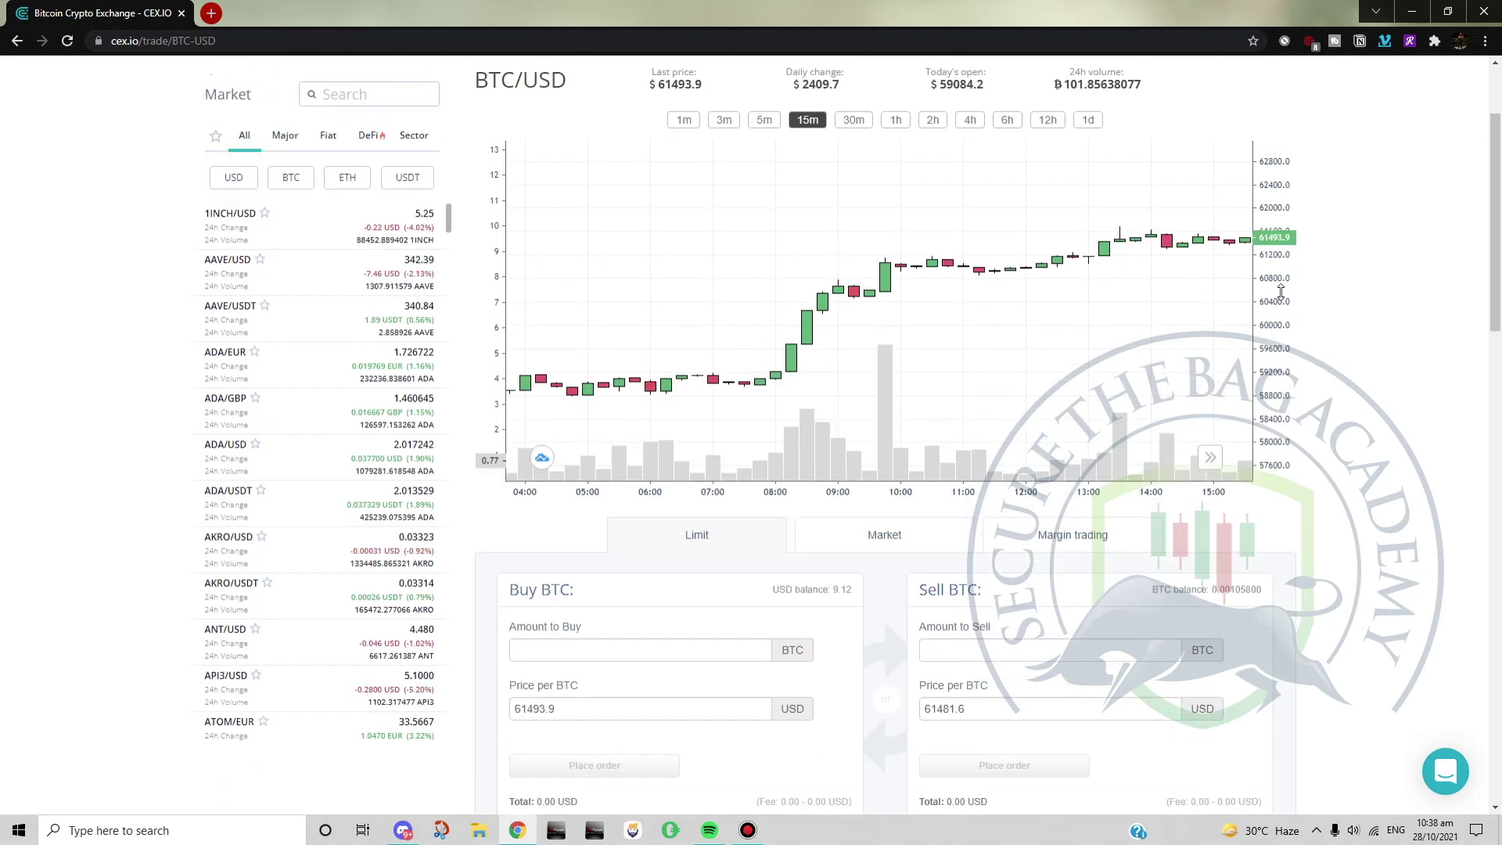
left_click(1249, 596)
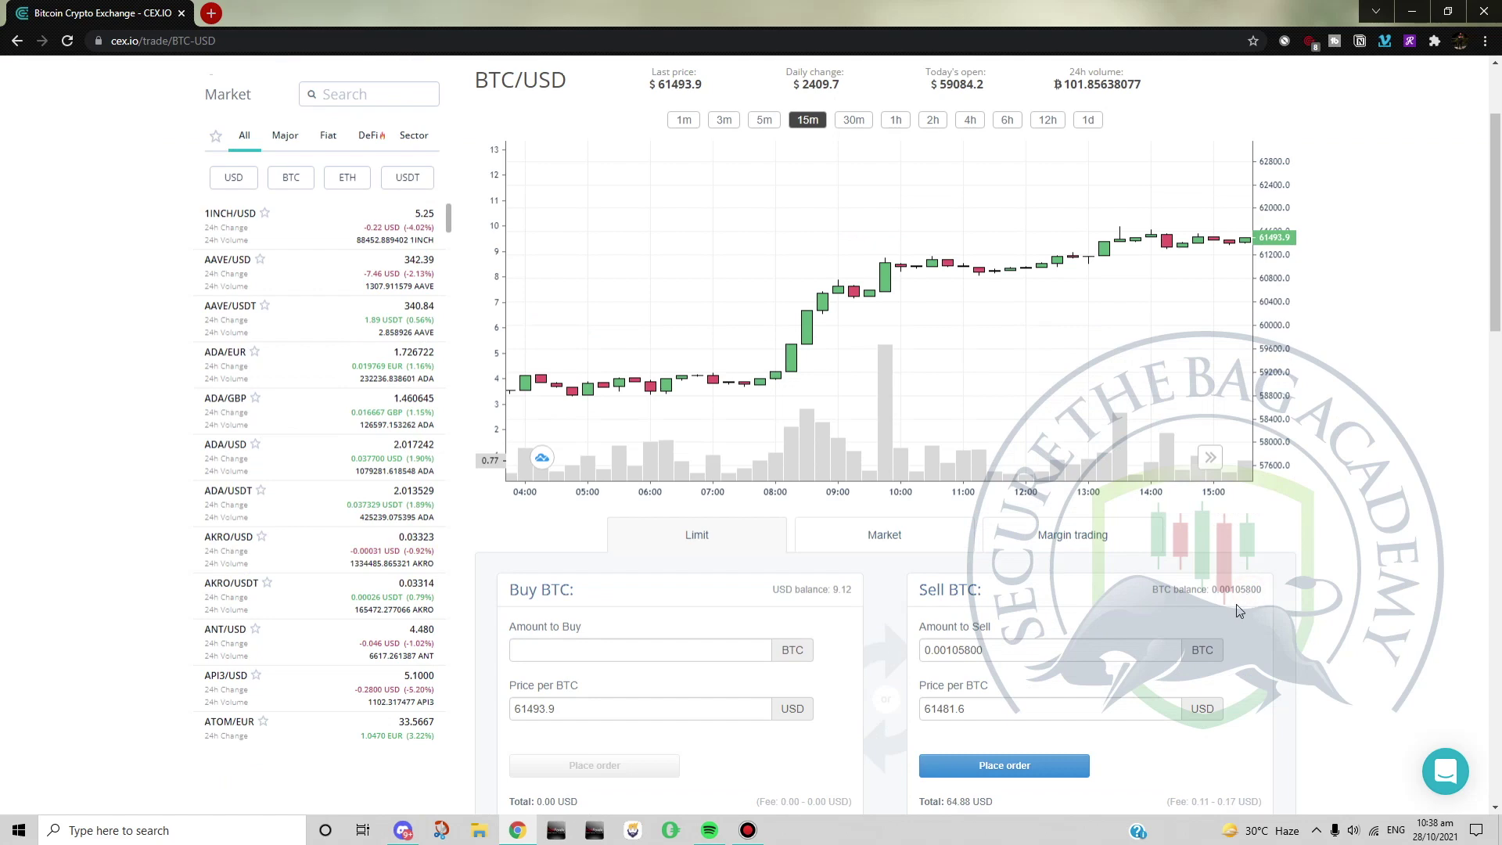
scroll(1221, 618, "down", 1)
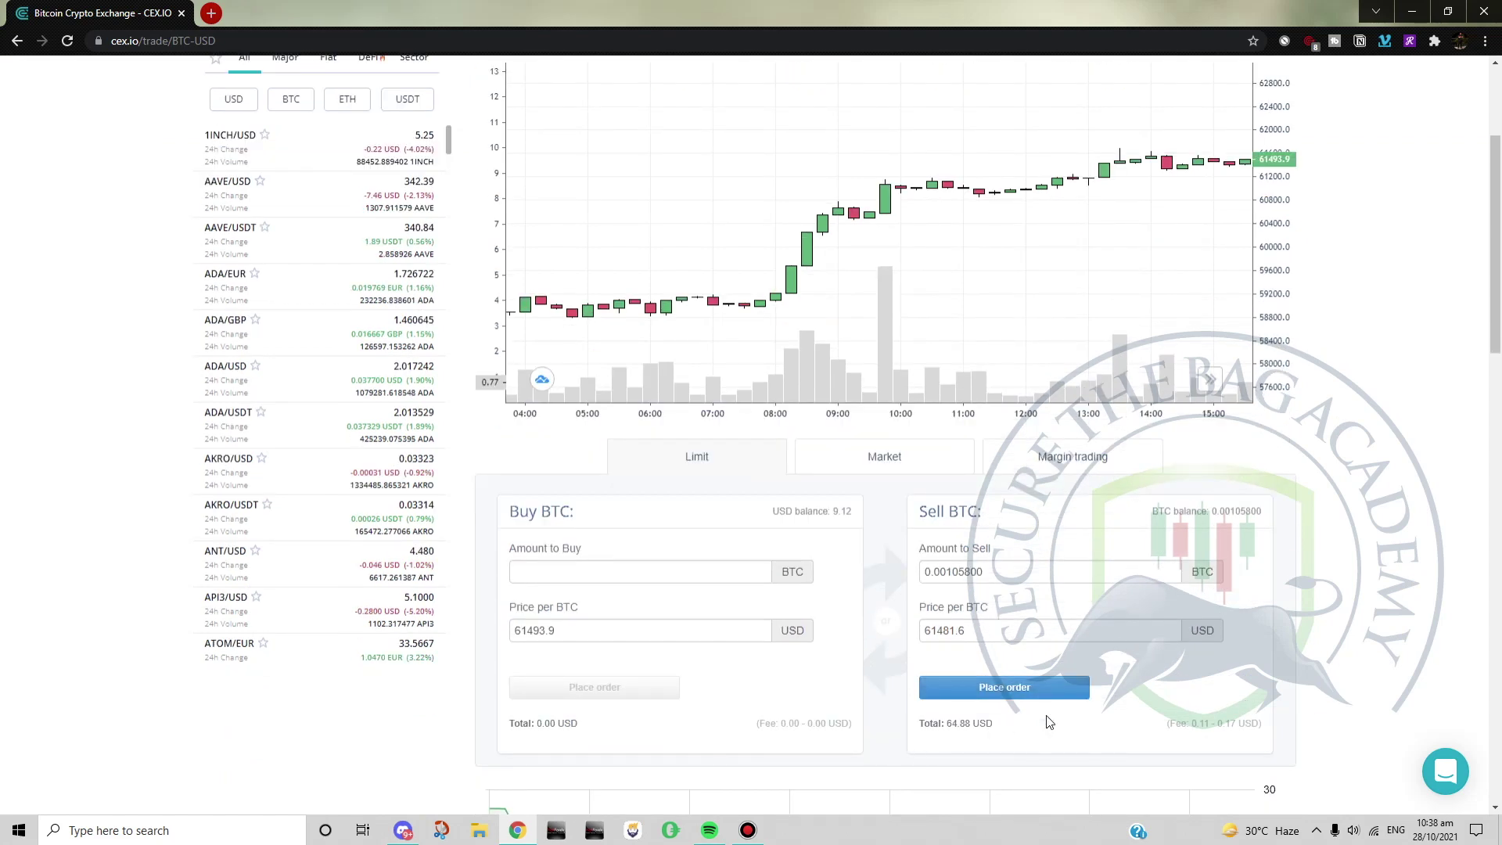
scroll(808, 448, "up", 2)
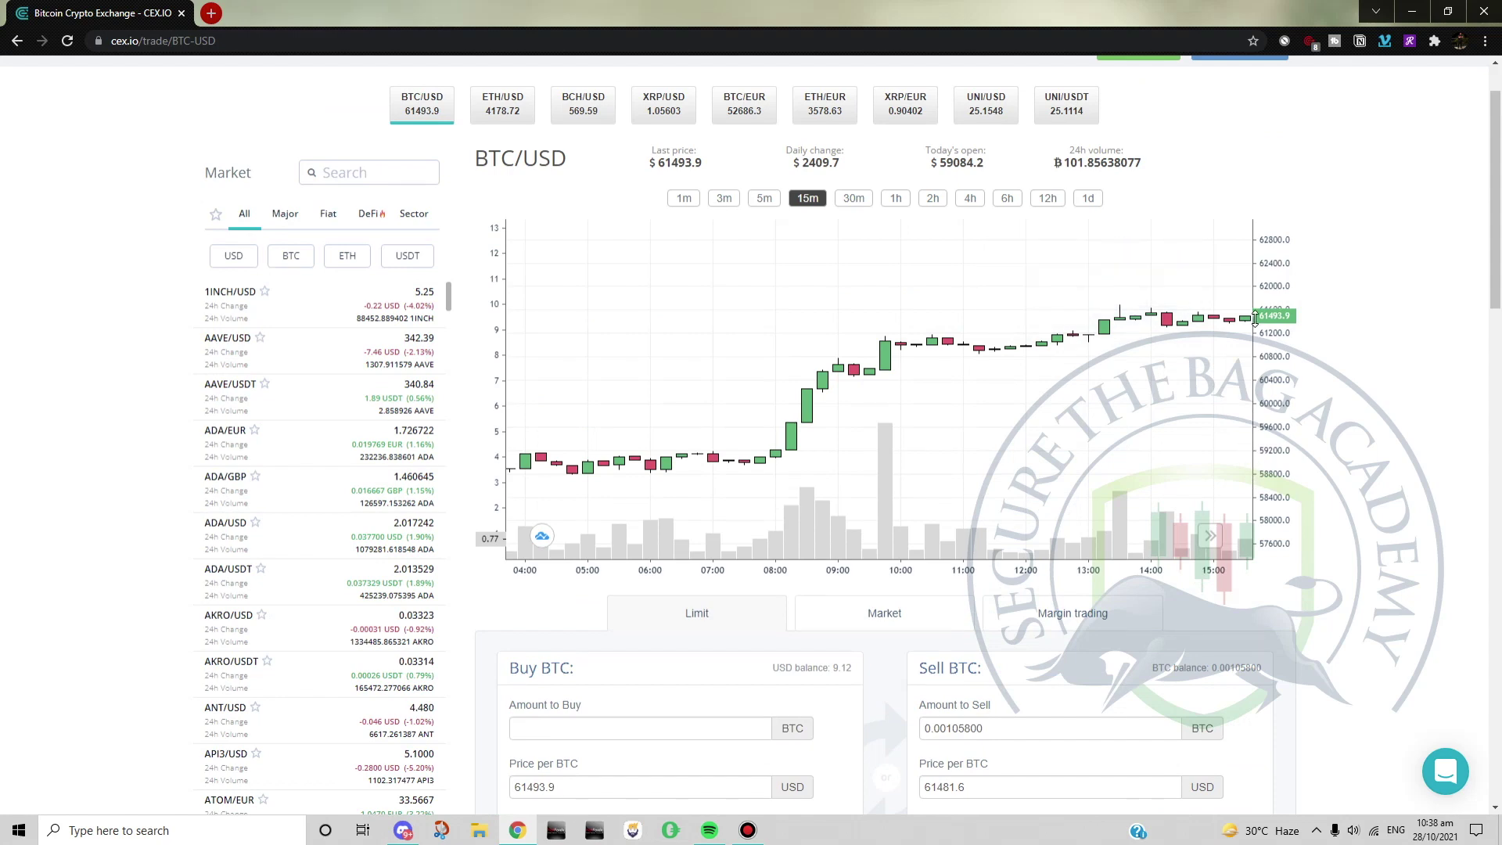
scroll(1204, 653, "down", 3)
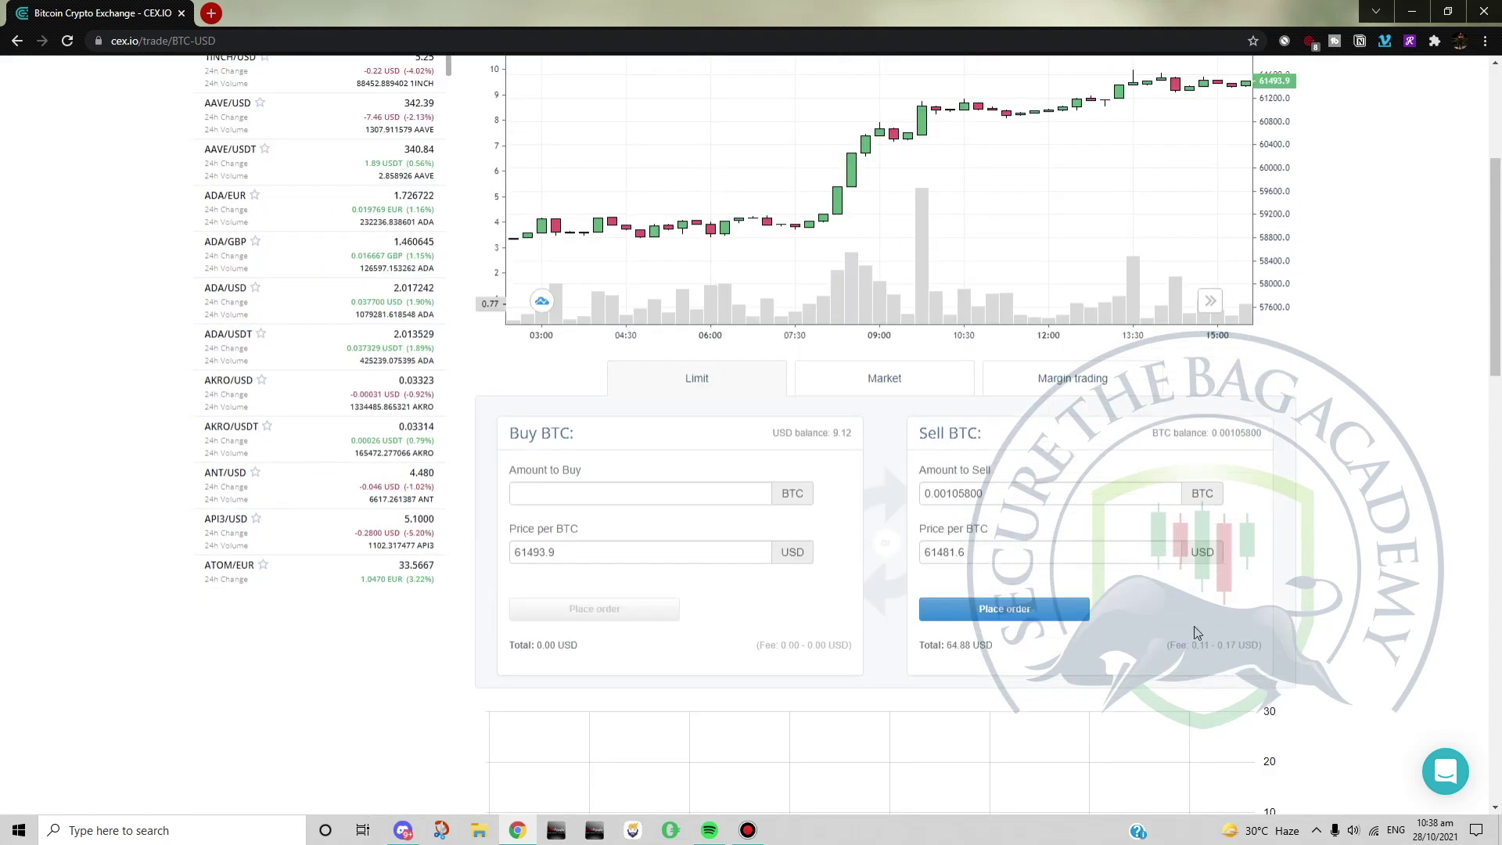
scroll(1192, 632, "down", 2)
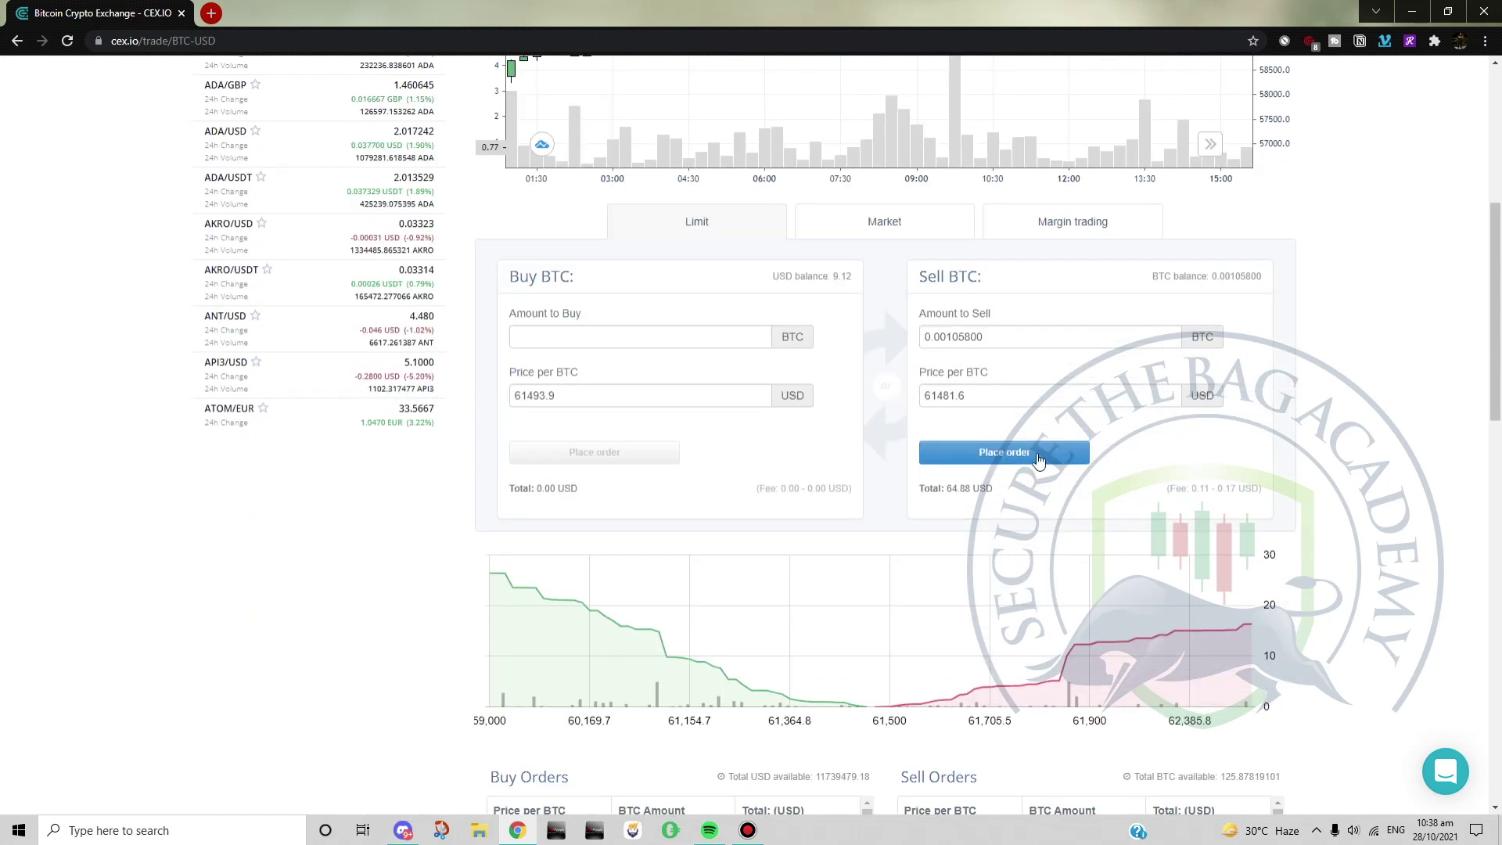
scroll(1158, 545, "up", 4)
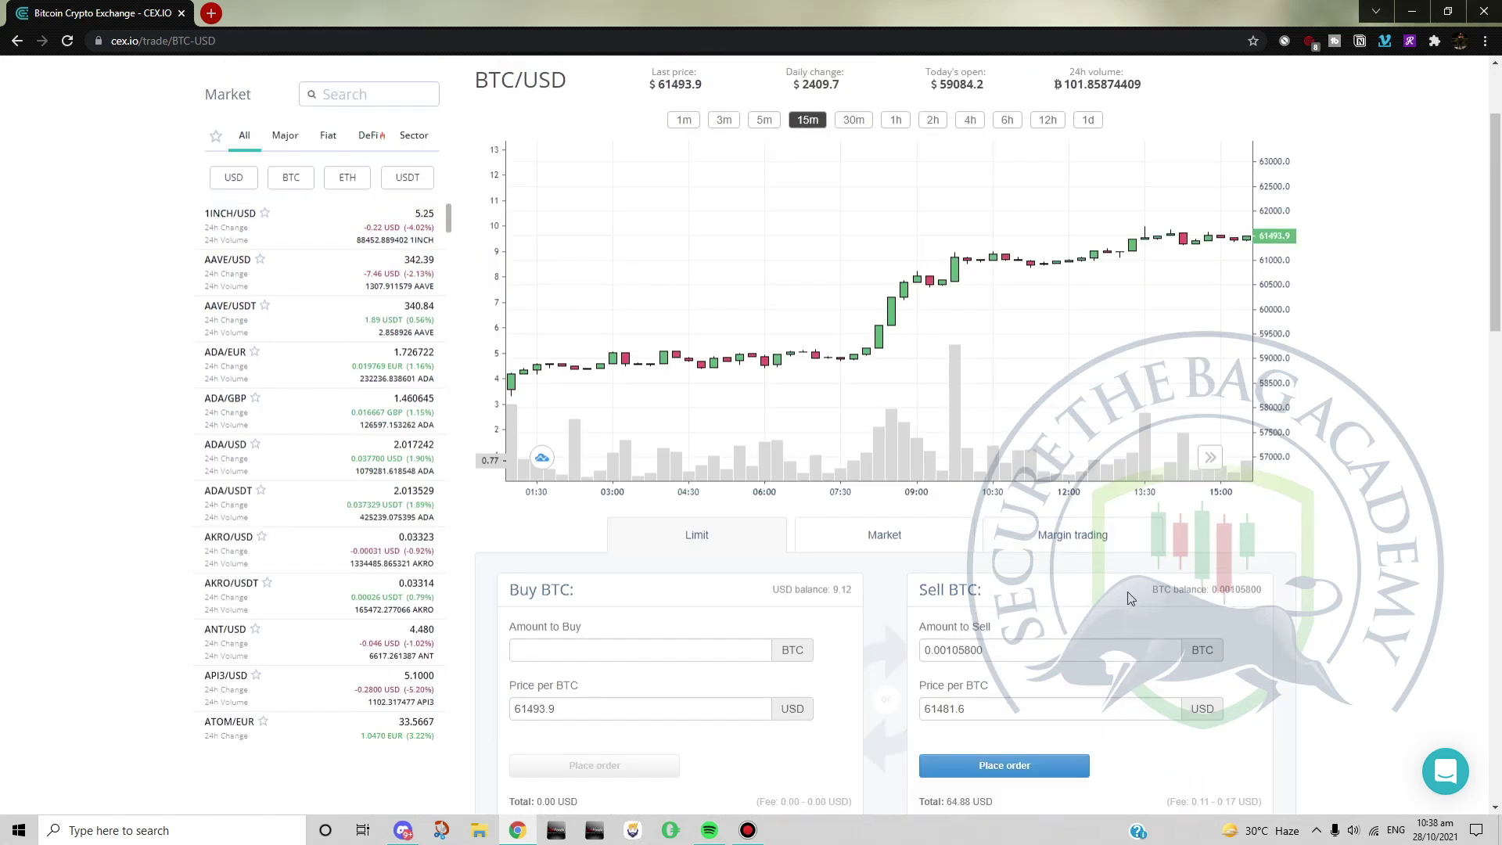
scroll(302, 283, "up", 2)
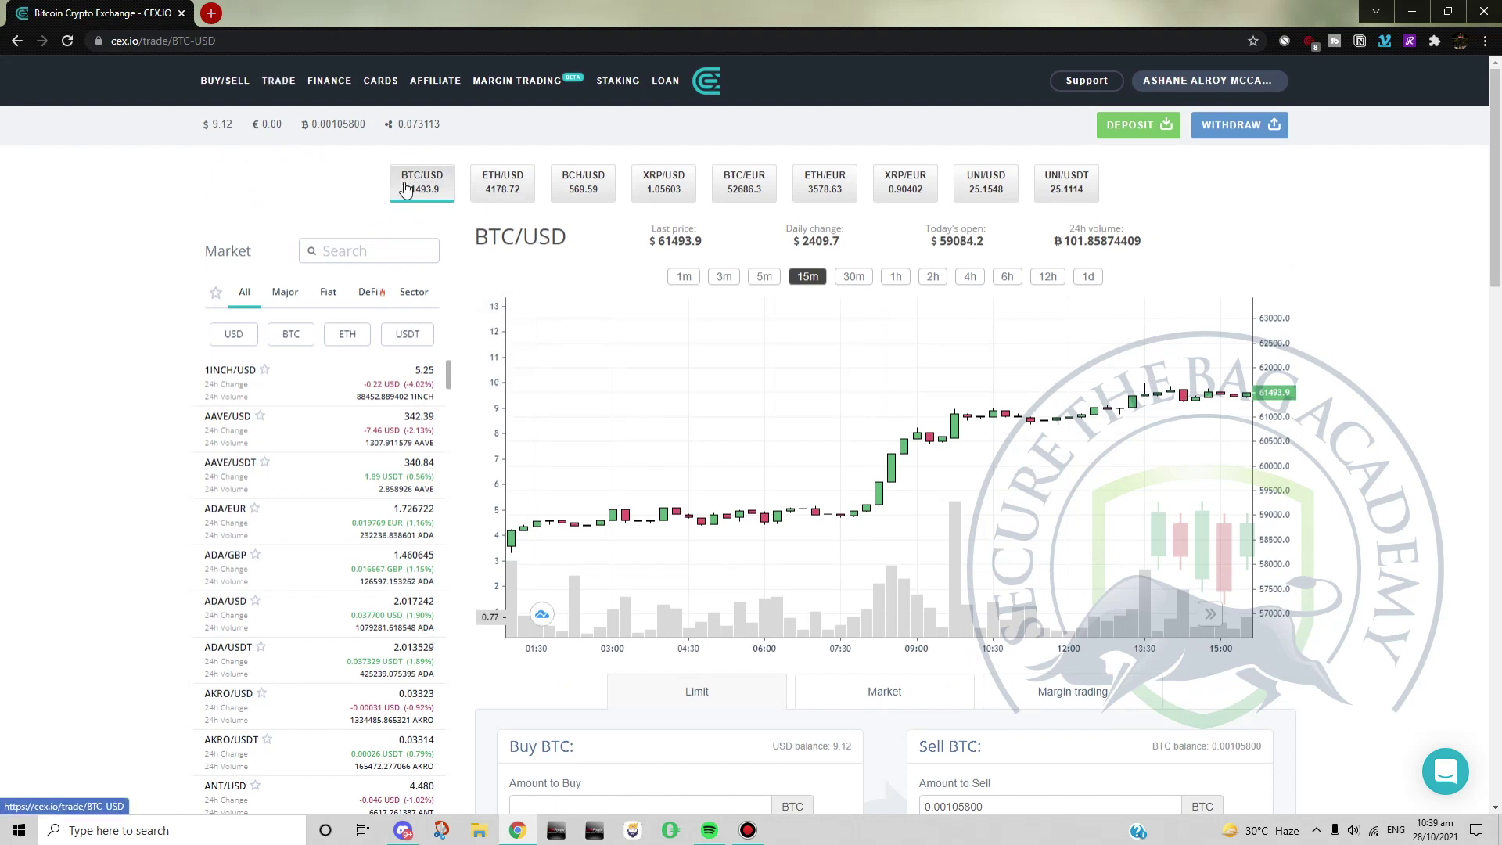
Place the limit order to sell 0.00105800 BTC at 61471.6 USD per BTC.
scroll(1025, 415, "down", 1)
scroll(693, 397, "down", 4)
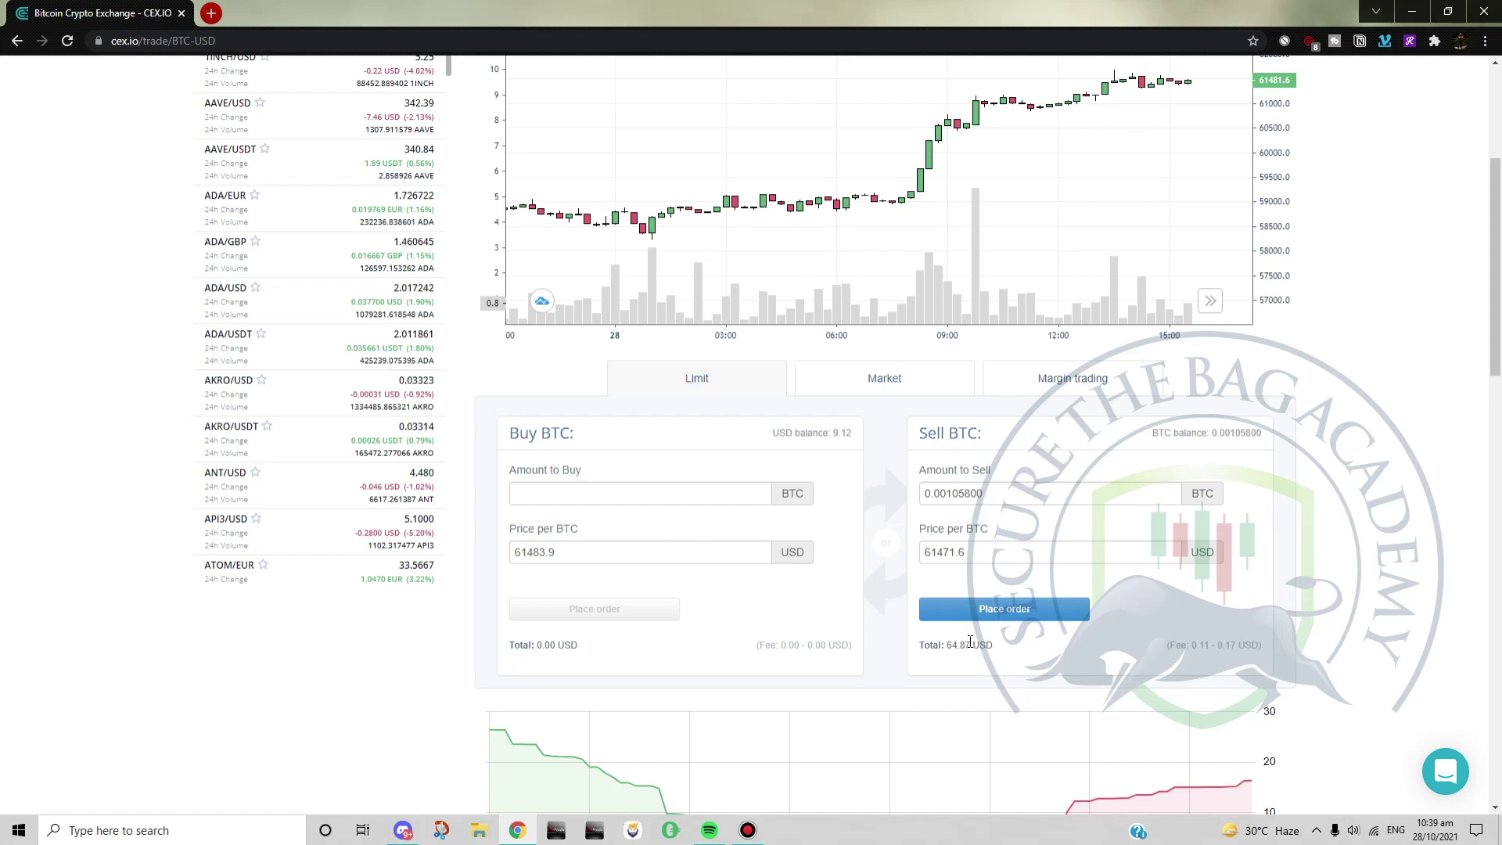
left_click(1033, 615)
left_click(920, 354)
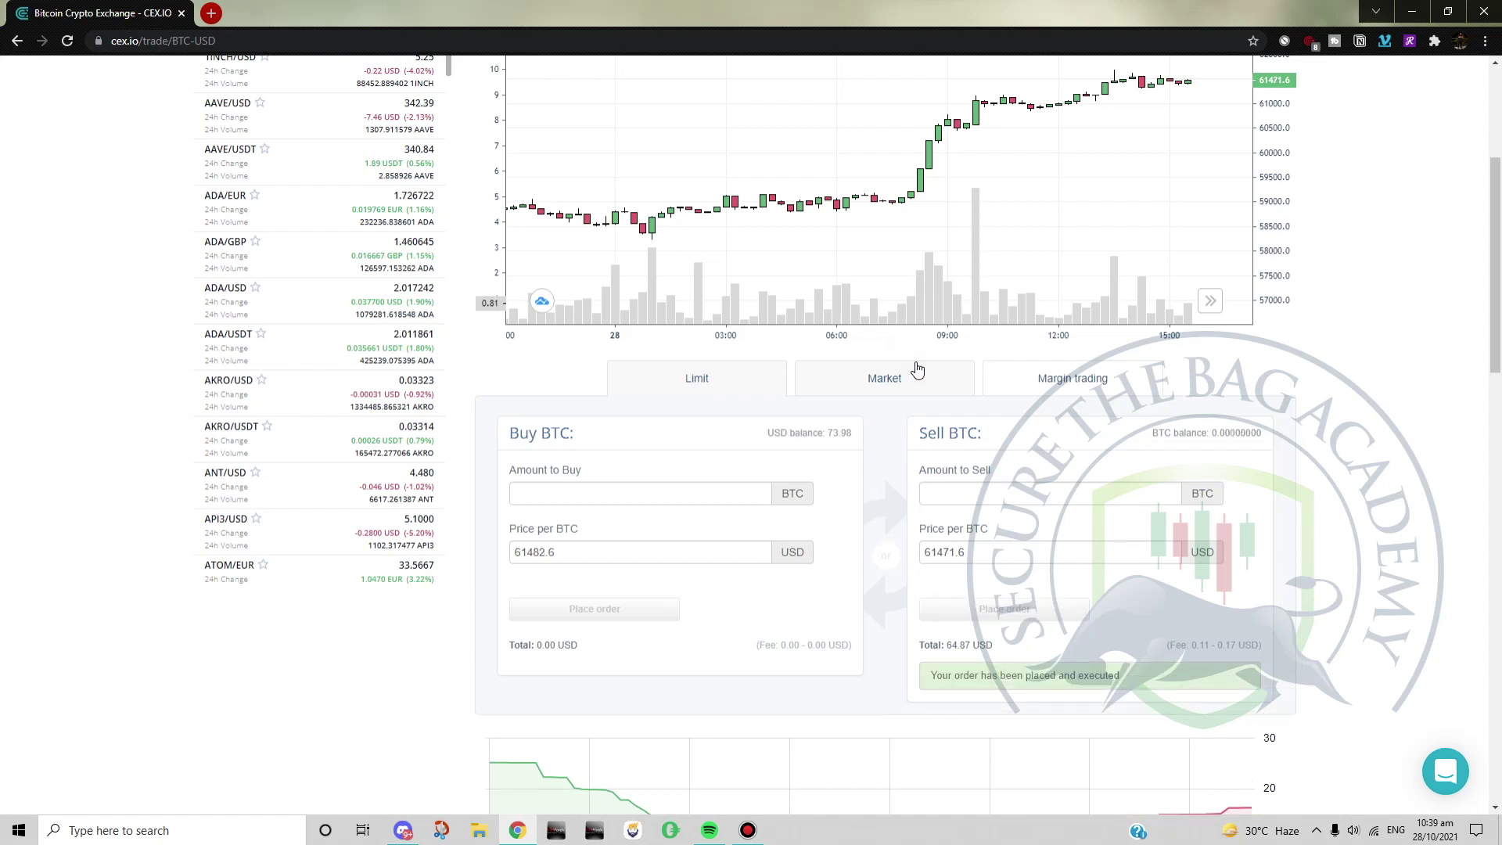
Check the account balances after the sale and open the withdrawal page.
scroll(513, 316, "up", 4)
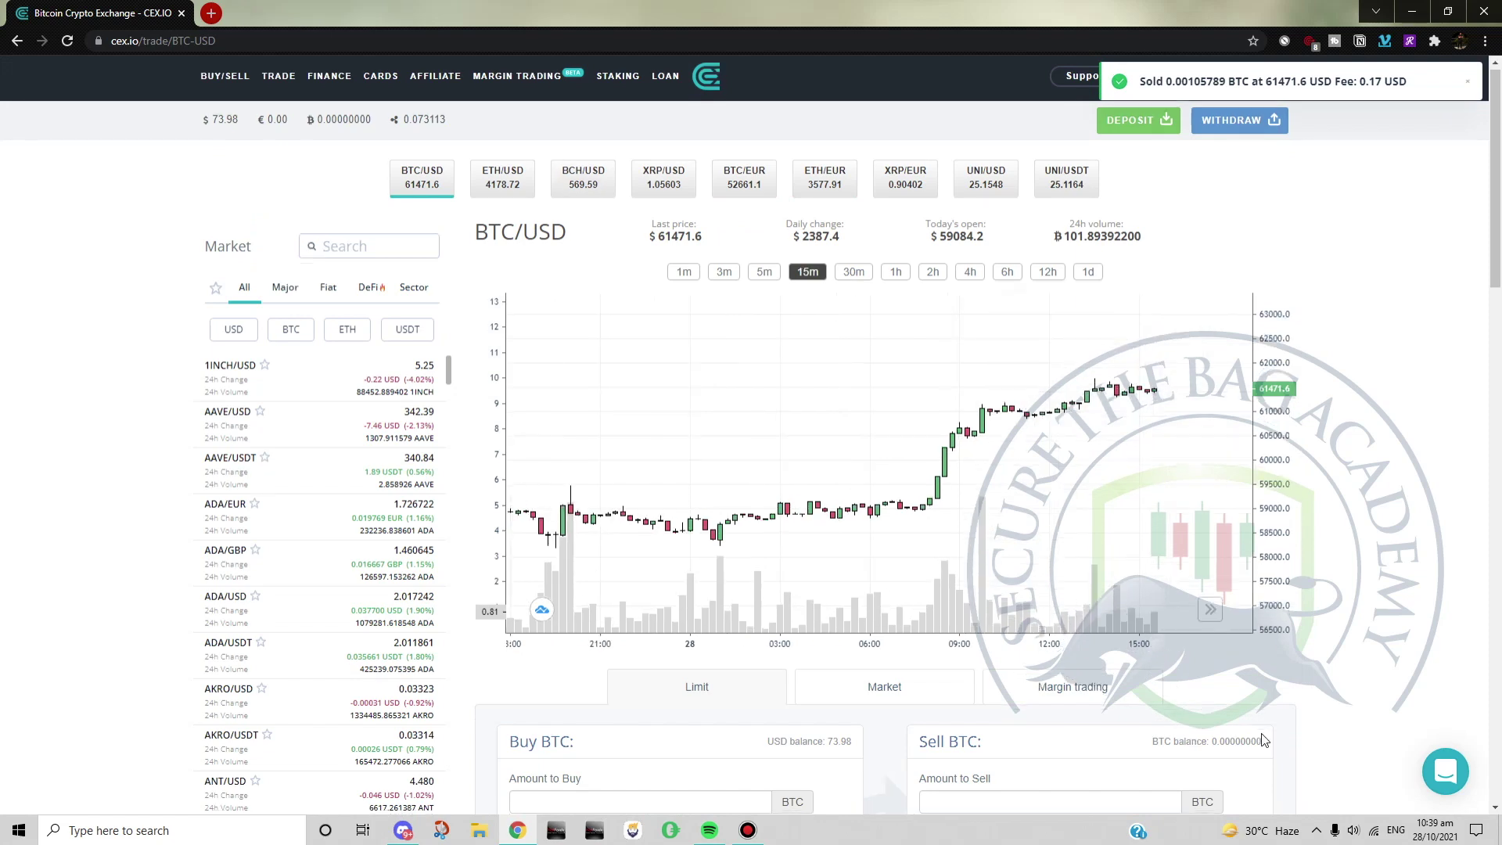
scroll(1326, 641, "down", 1)
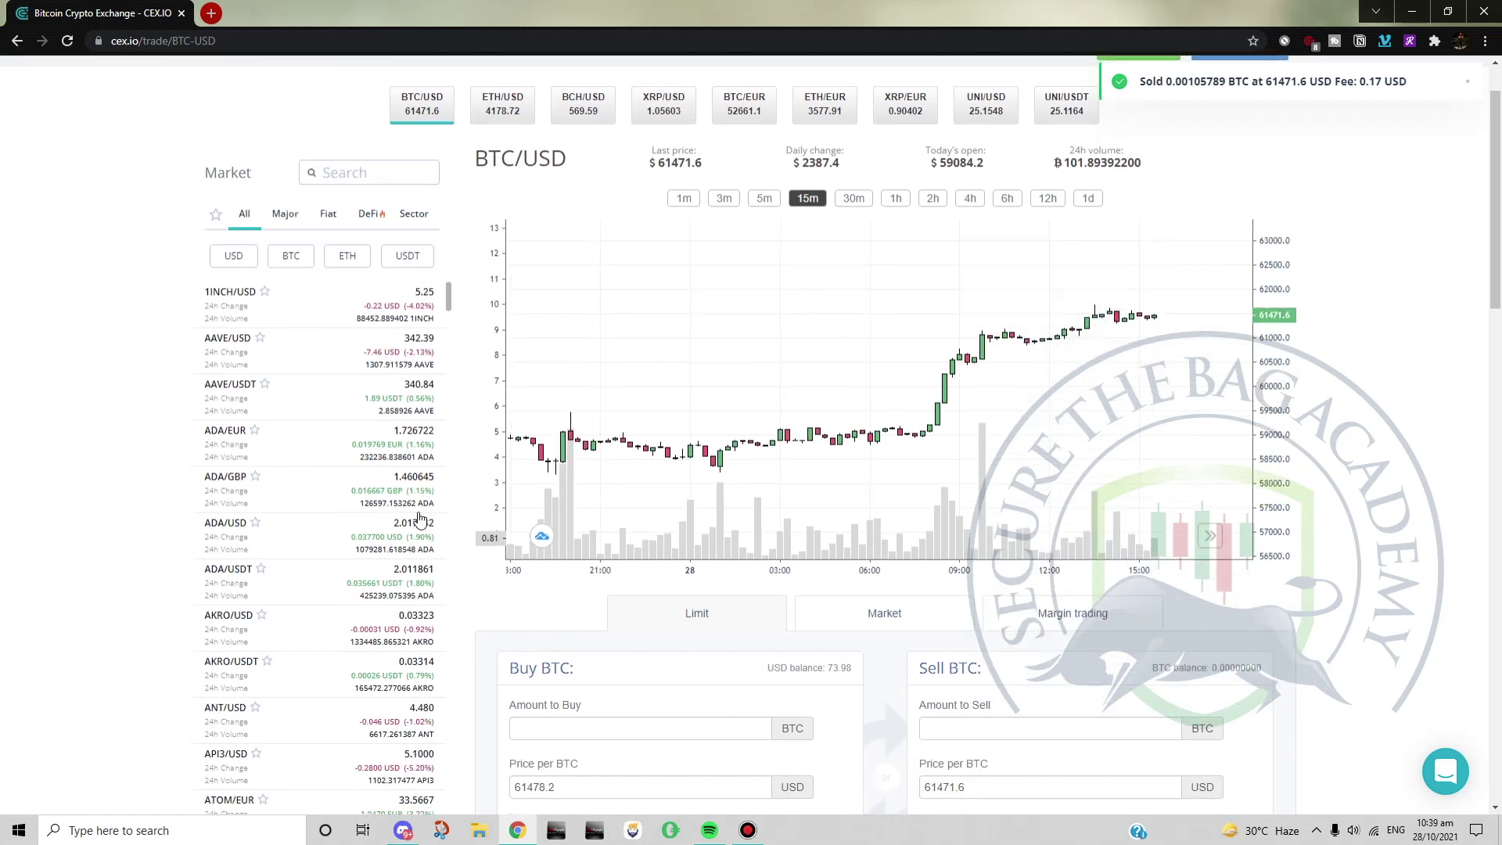
scroll(420, 508, "up", 1)
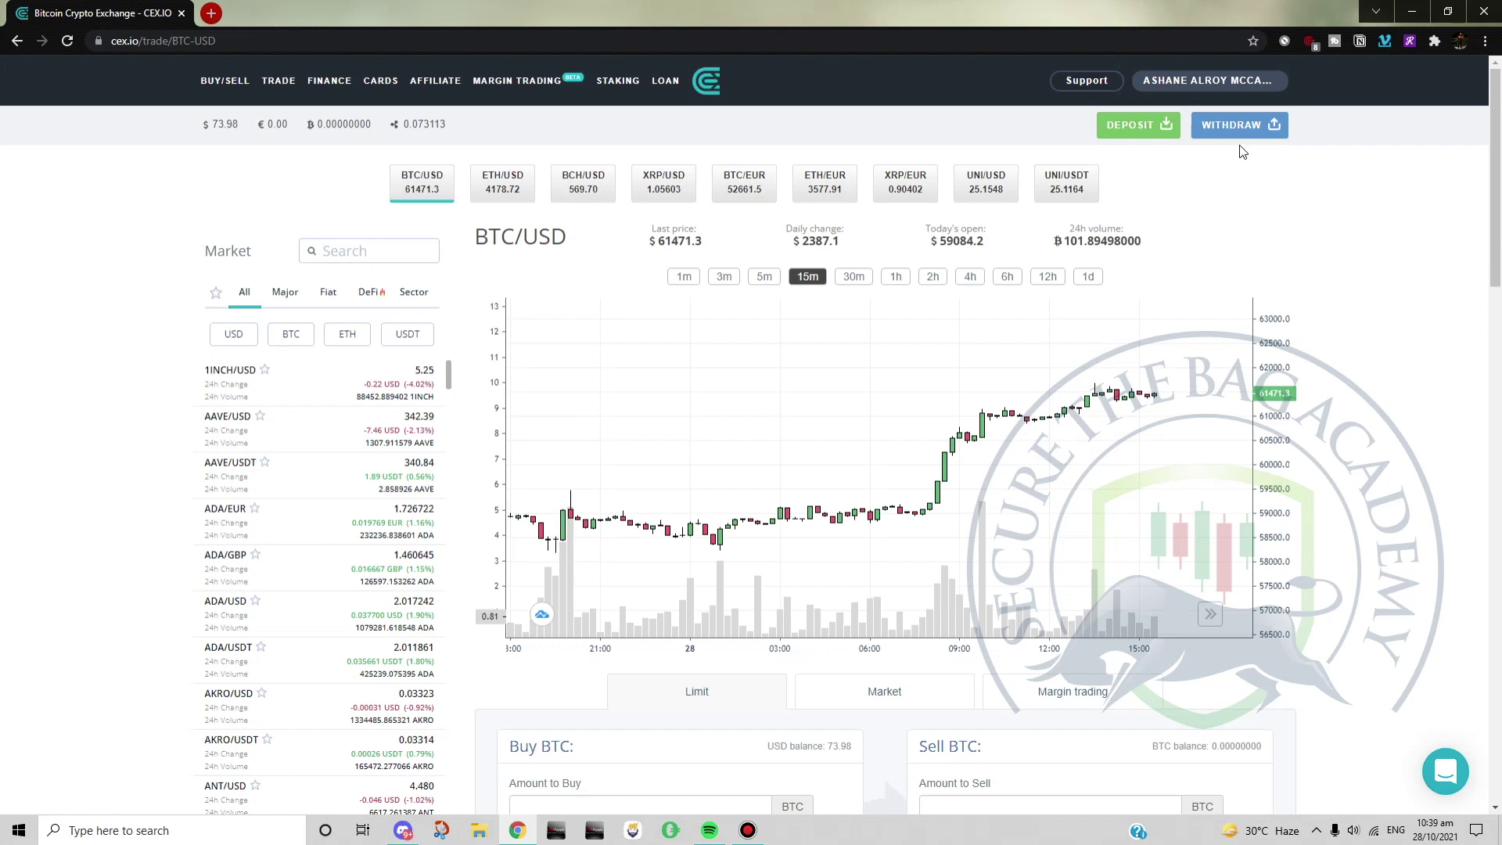
left_click(1218, 135)
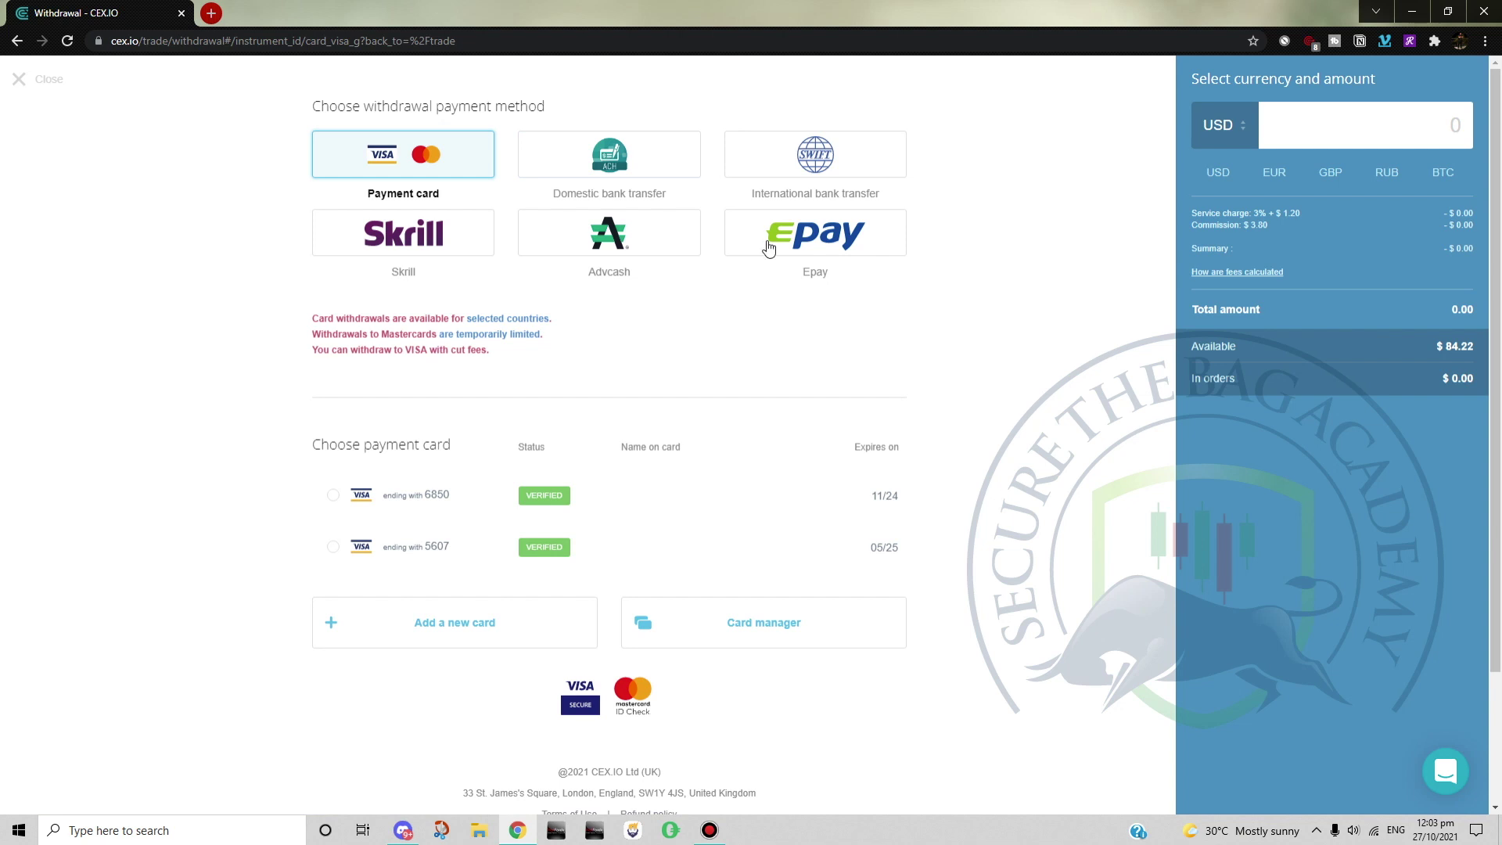
Open mail.google.com in a new browser tab and return to the CEX.IO withdrawal page.
left_click(211, 13)
type("mail.google.com")
key("Return")
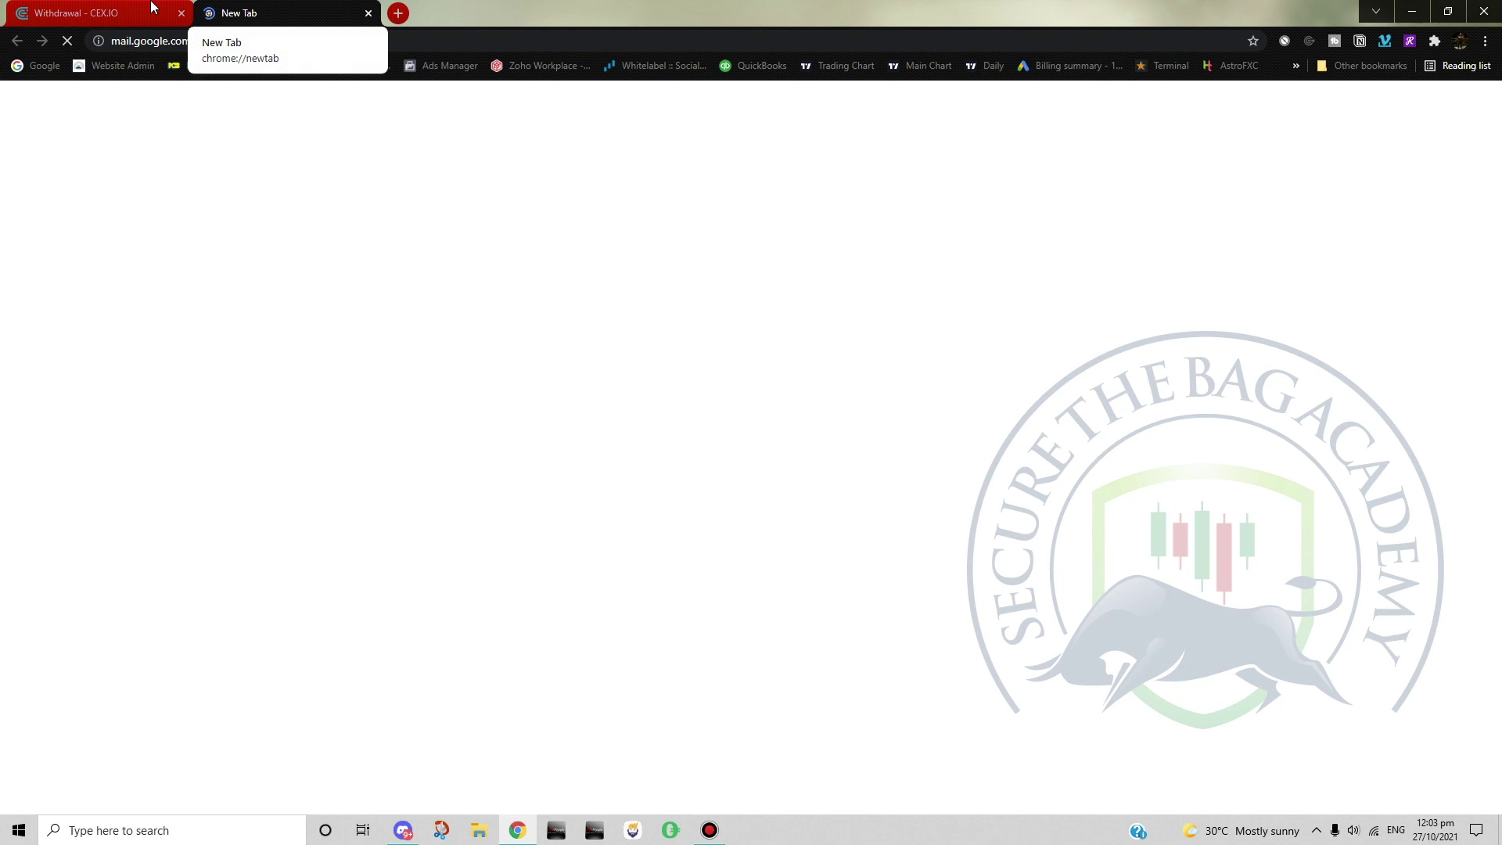
key("ctrl+shift+Tab")
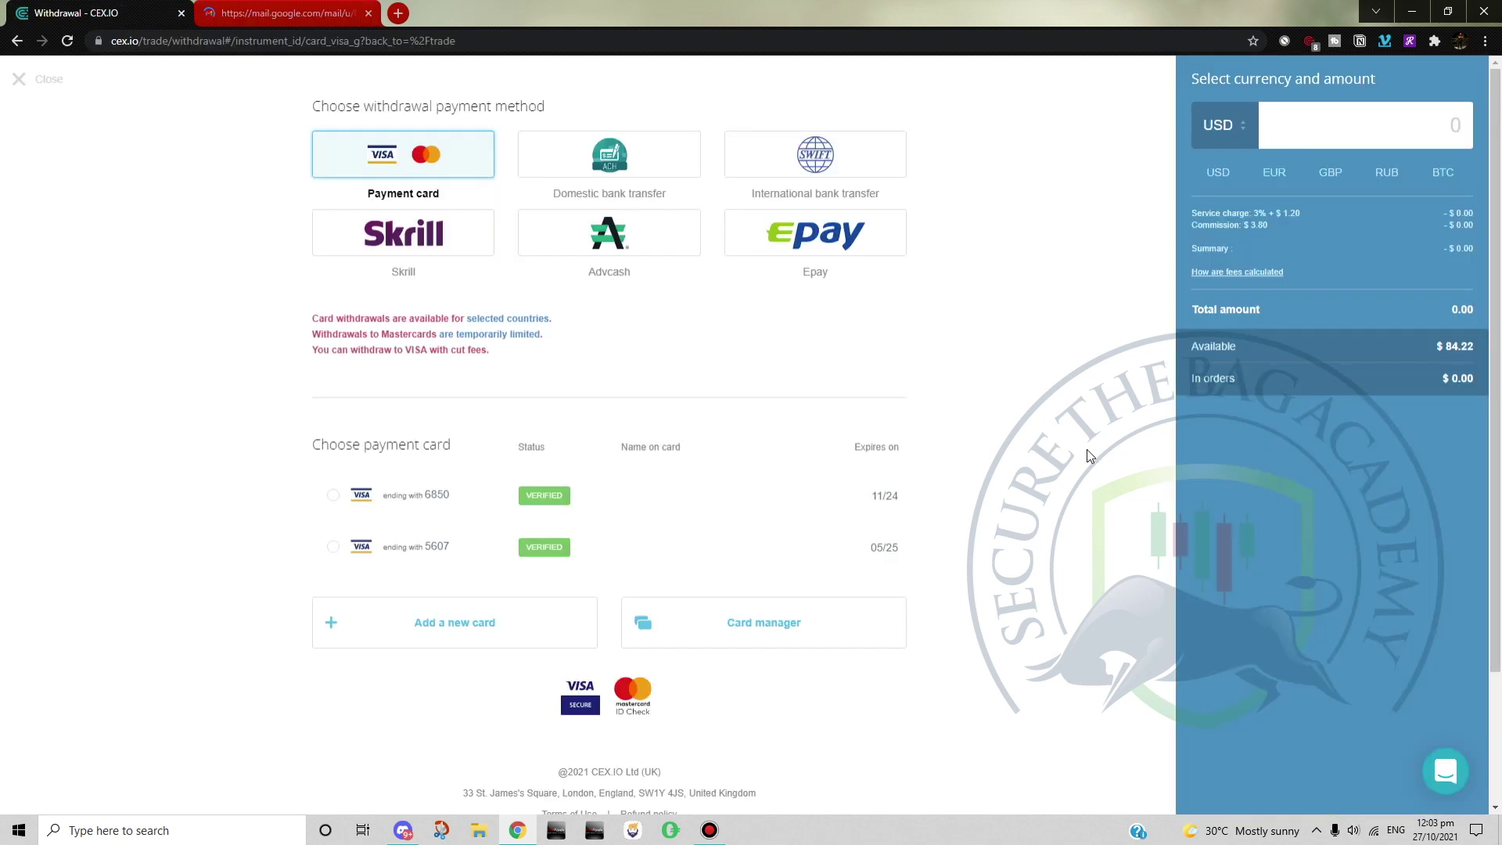
Select the first verified Visa card for the withdrawal and agree to the terms and payment conditions.
mouse_move(1443, 835)
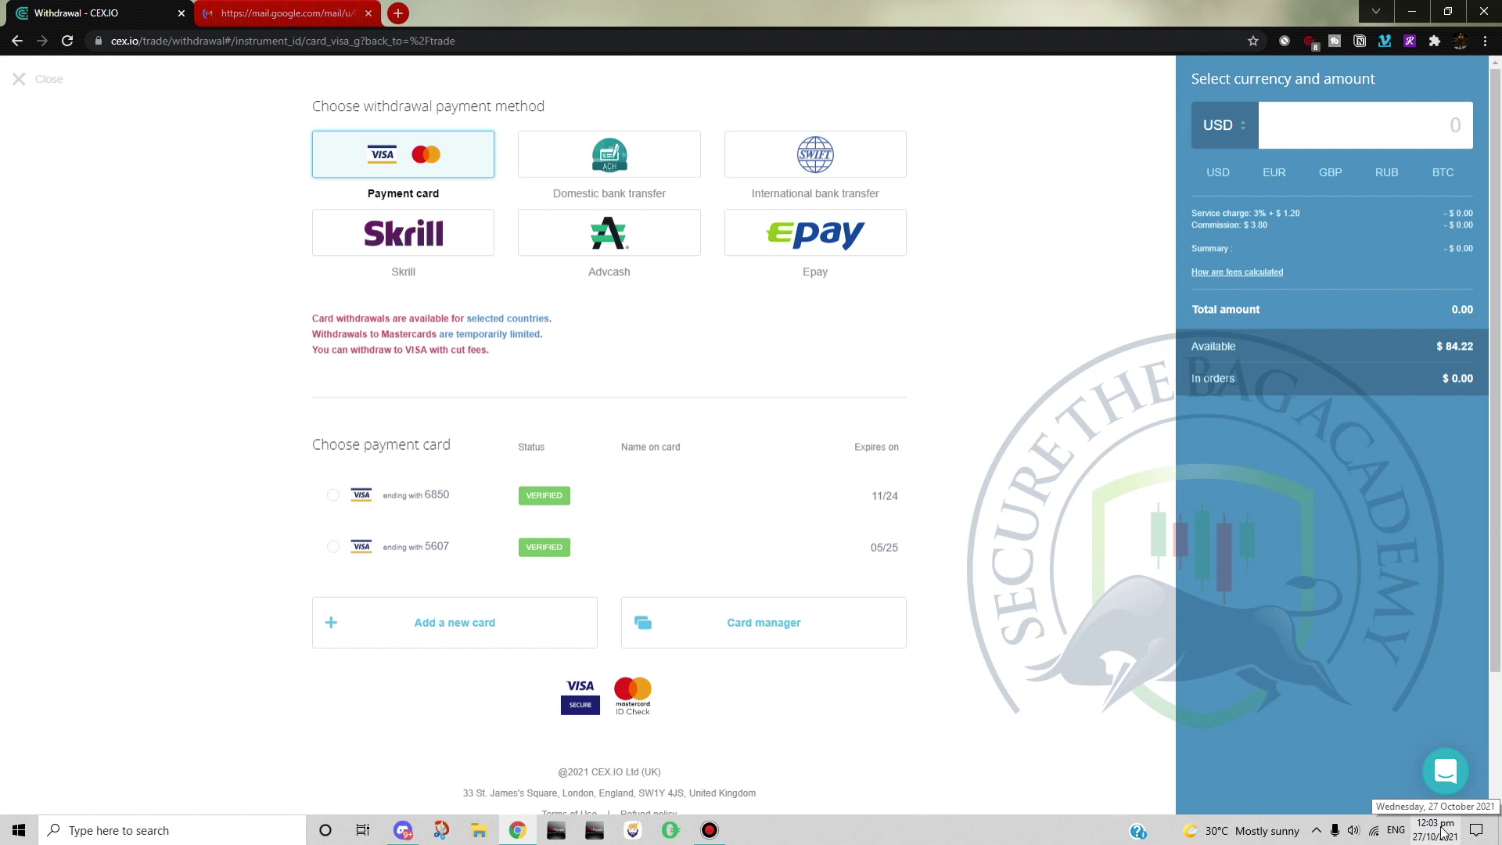
left_click(334, 496)
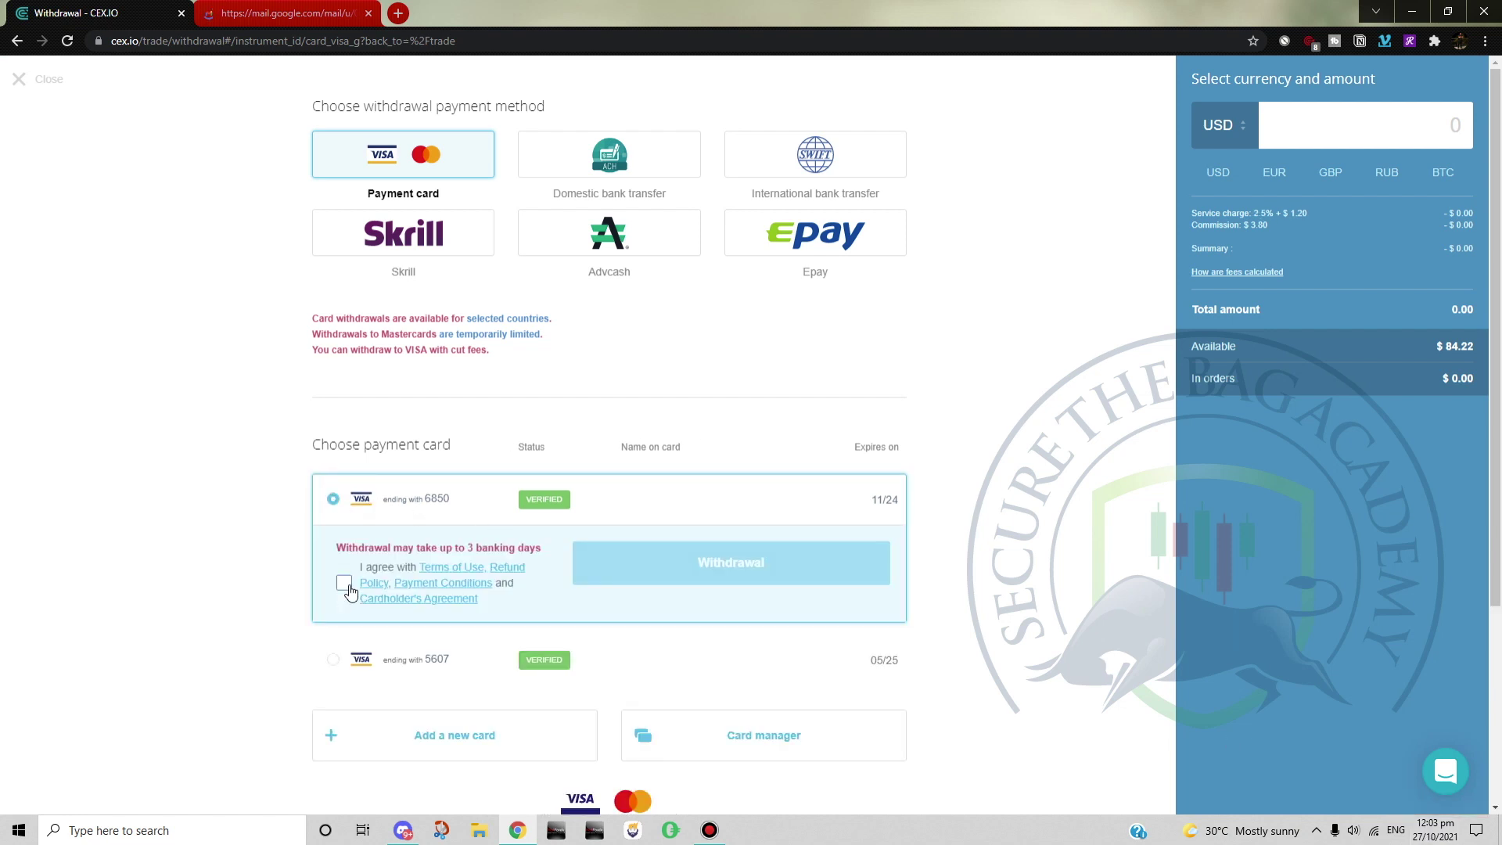
left_click(346, 585)
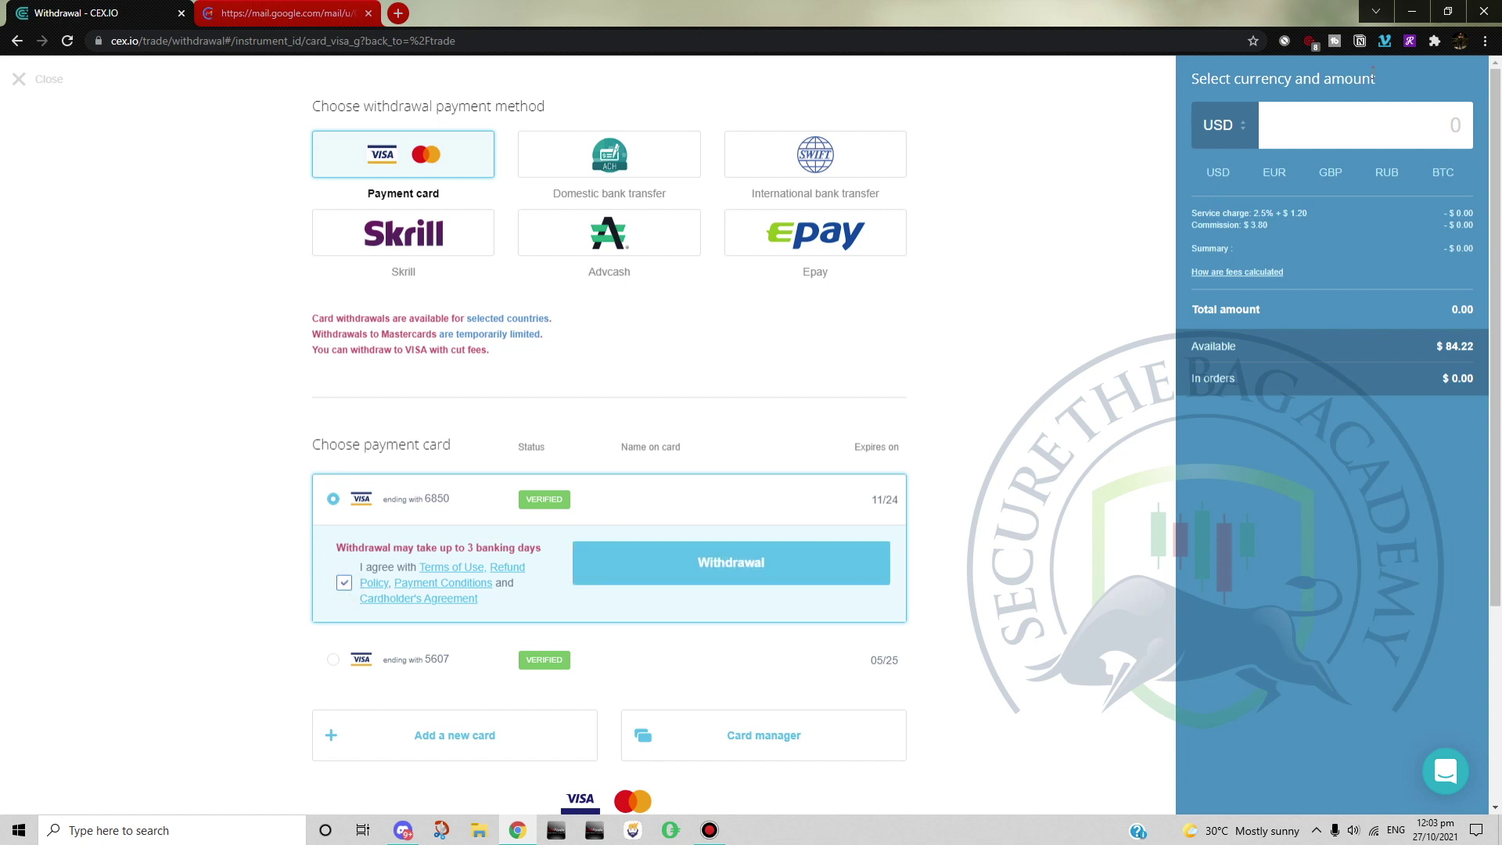
Submit a withdrawal request for 80 USD to the selected Visa card and close the request confirmation.
left_click(1333, 137)
type("2")
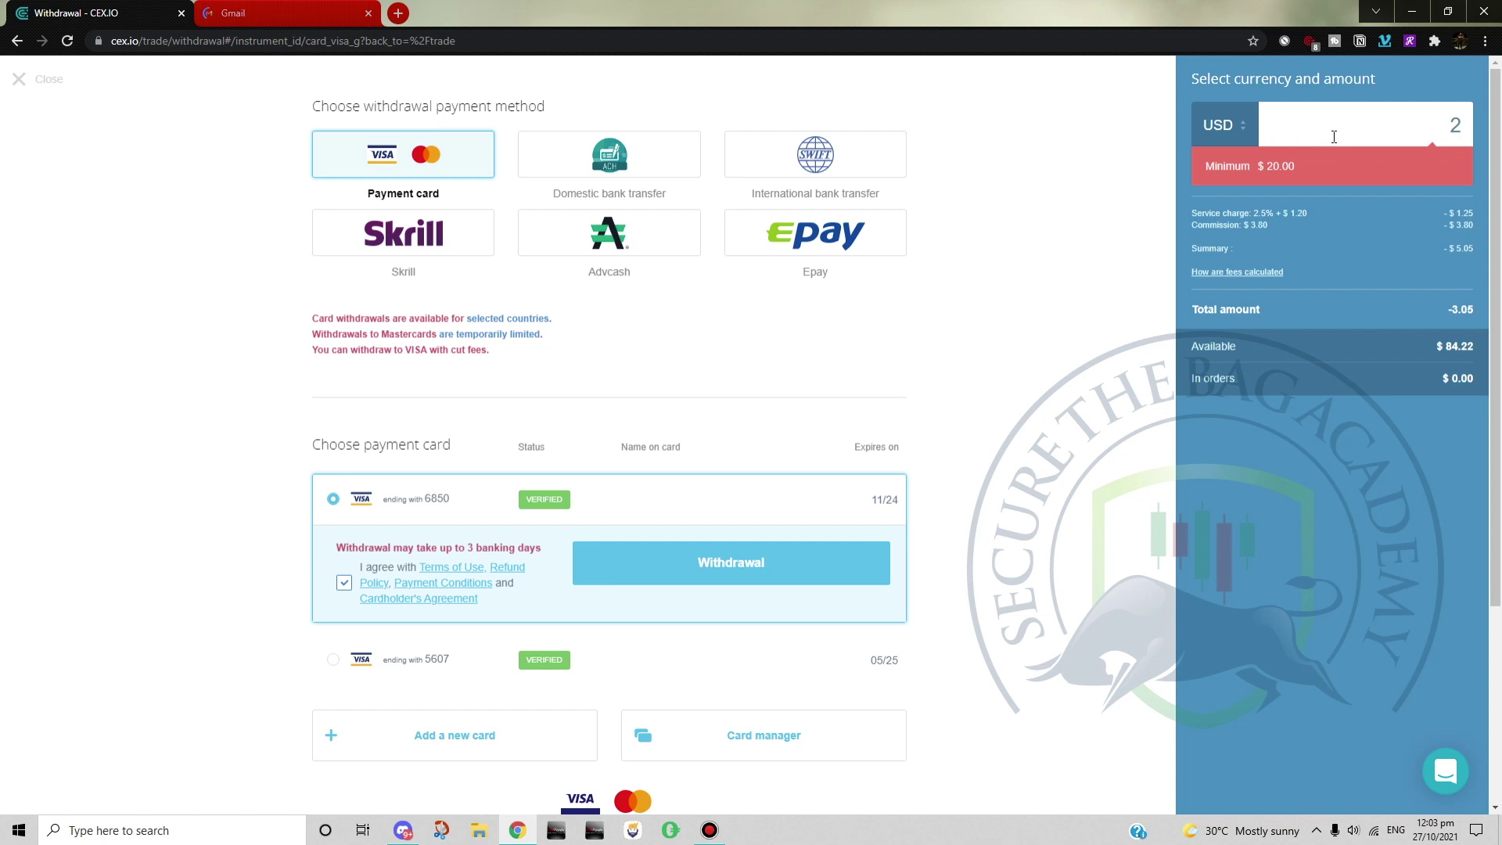
type("0")
left_click(825, 568)
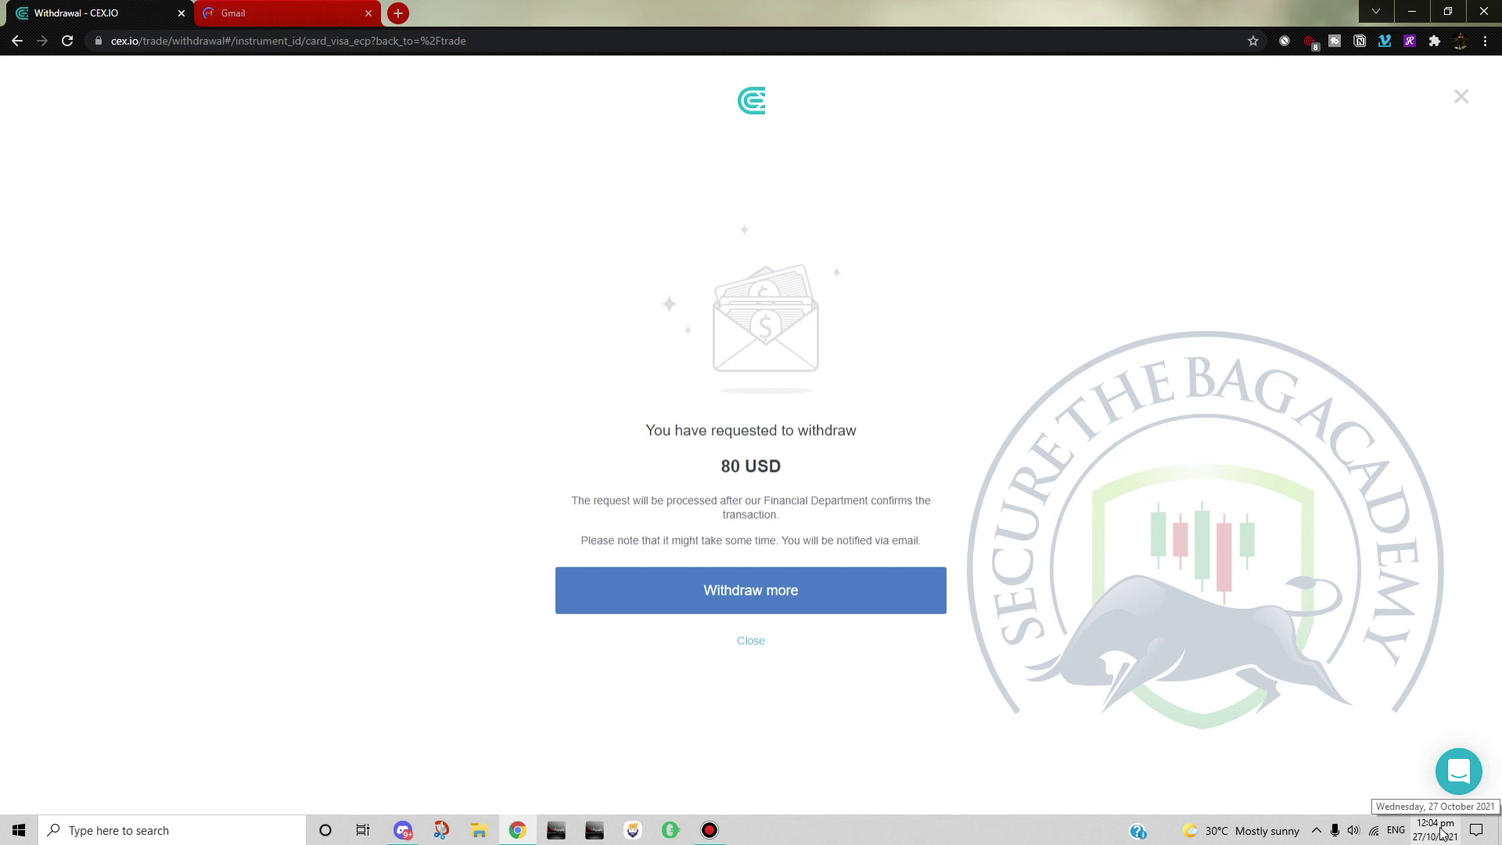
left_click(740, 640)
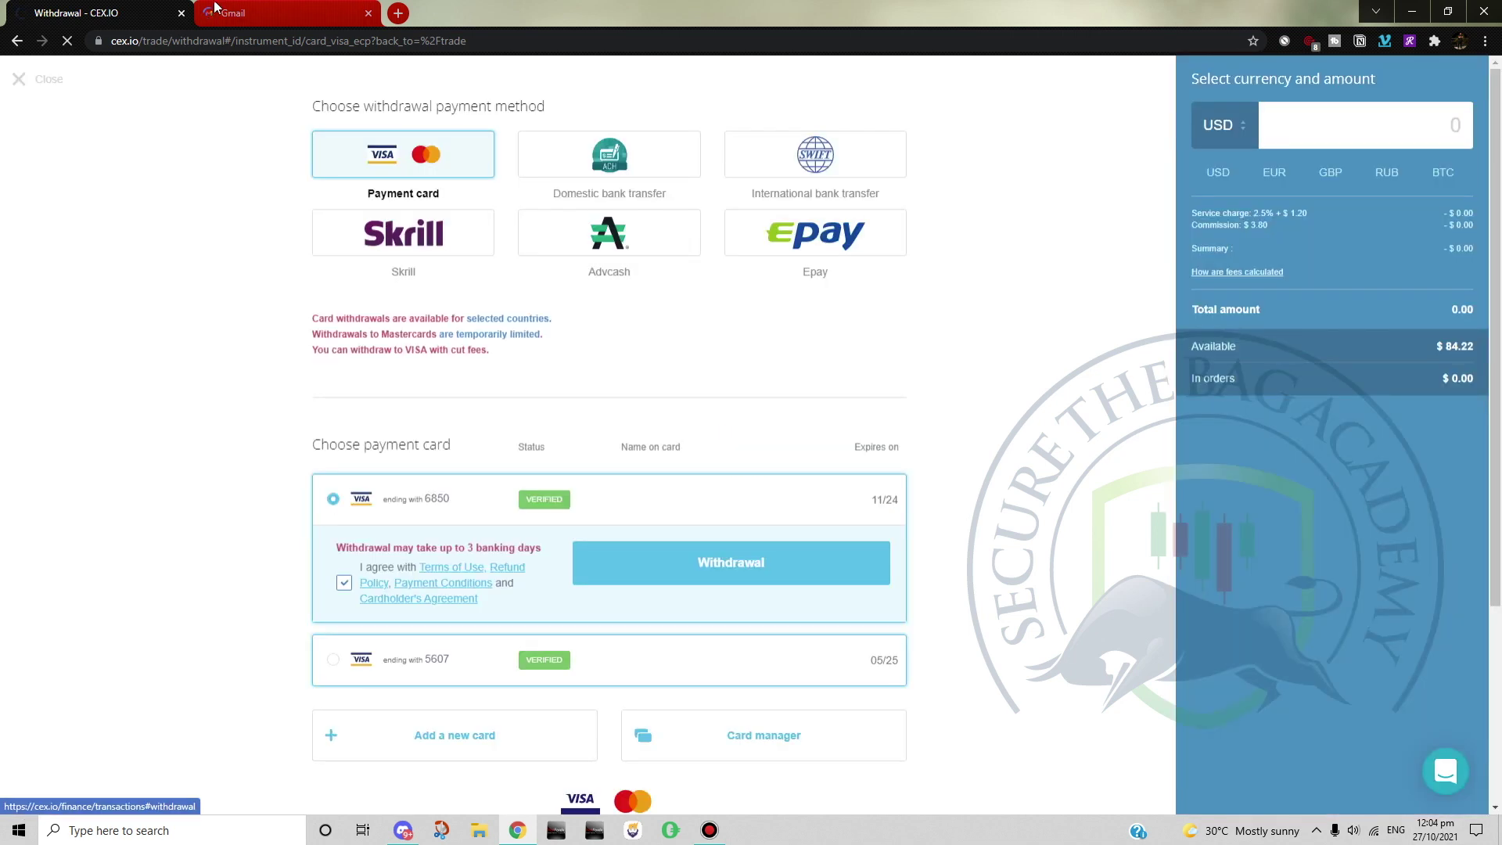
Switch to Gmail and open the VISA Withdrawal Confirmed email from CEX.IO.
left_click(216, 9)
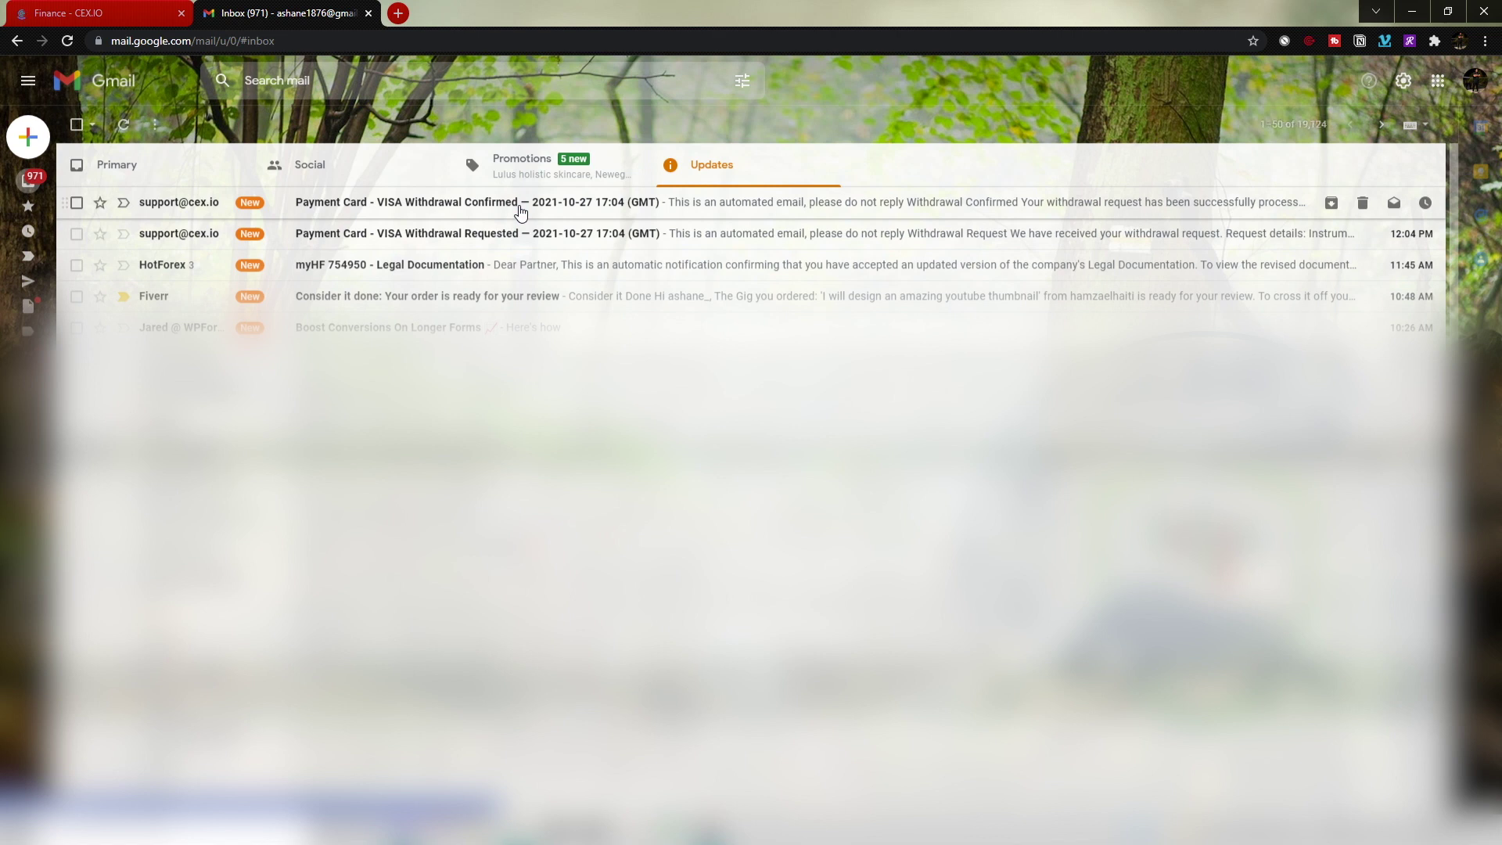
left_click(520, 212)
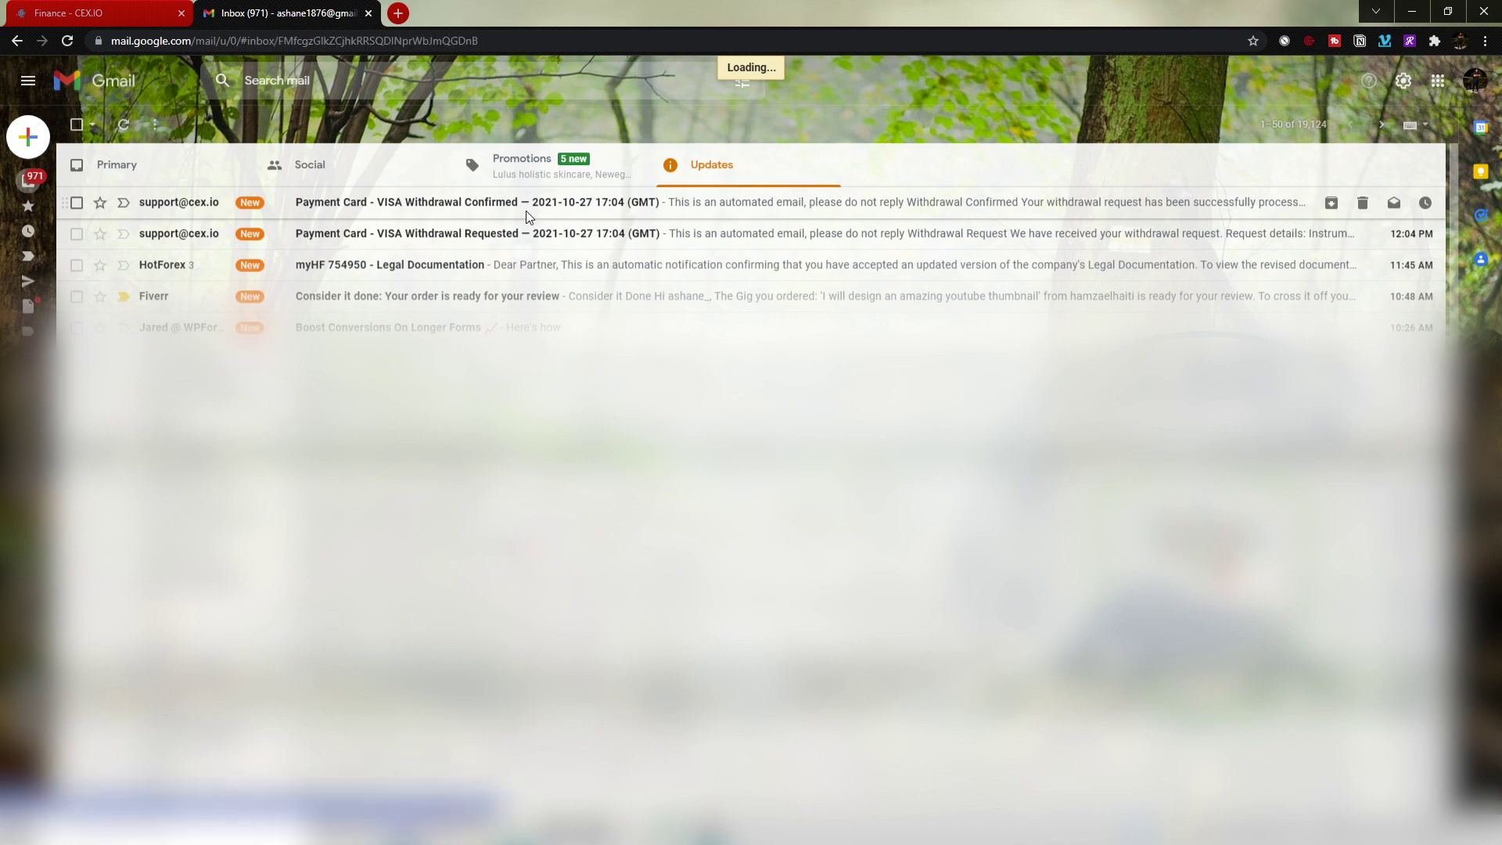
left_click(526, 212)
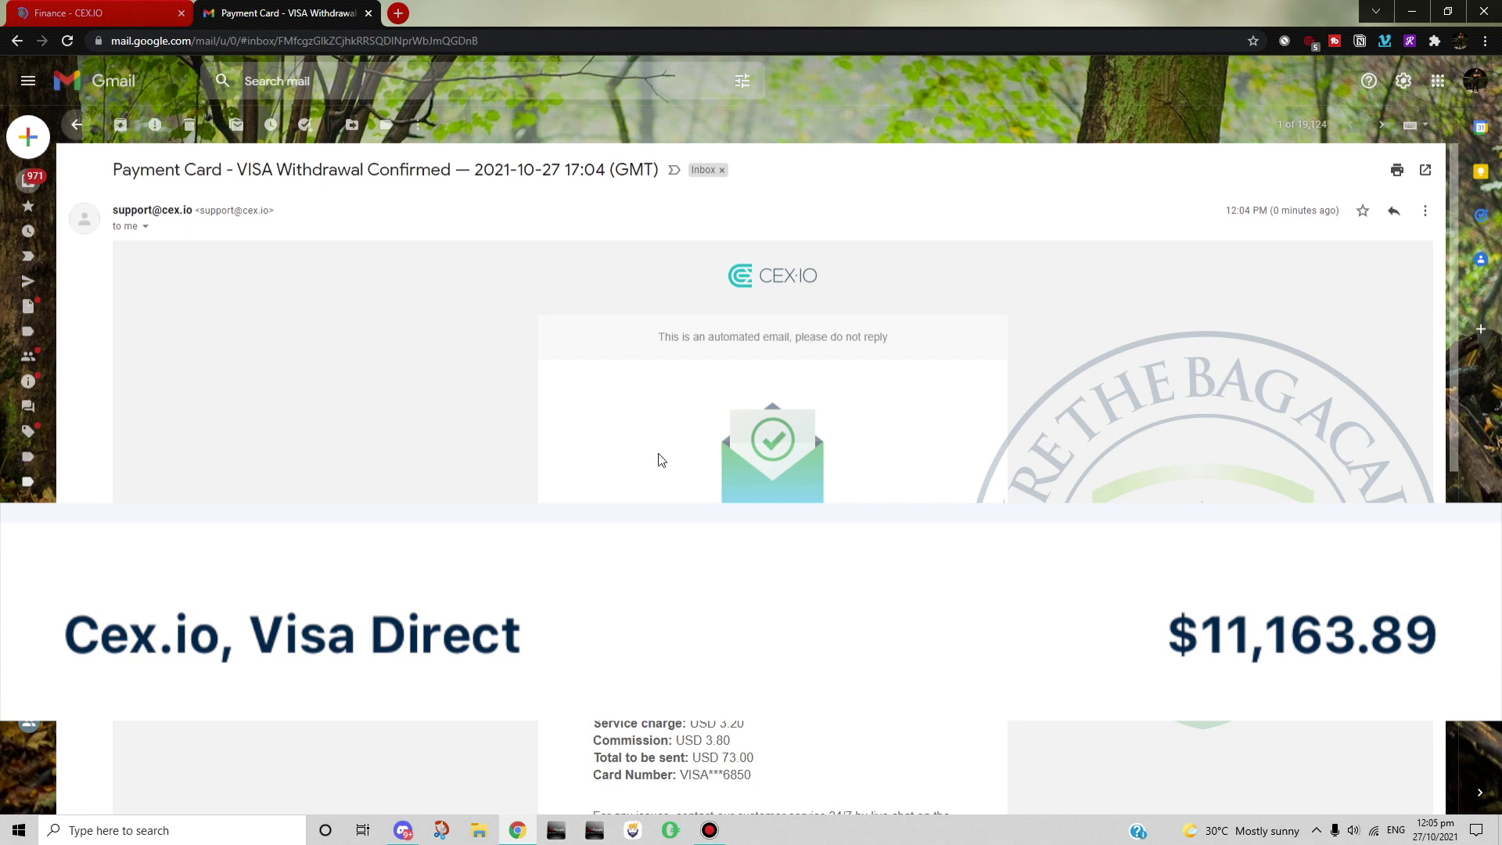
Review the withdrawal amount, fees and card details in the confirmation email, and minimize the browser window.
scroll(689, 484, "down", 1)
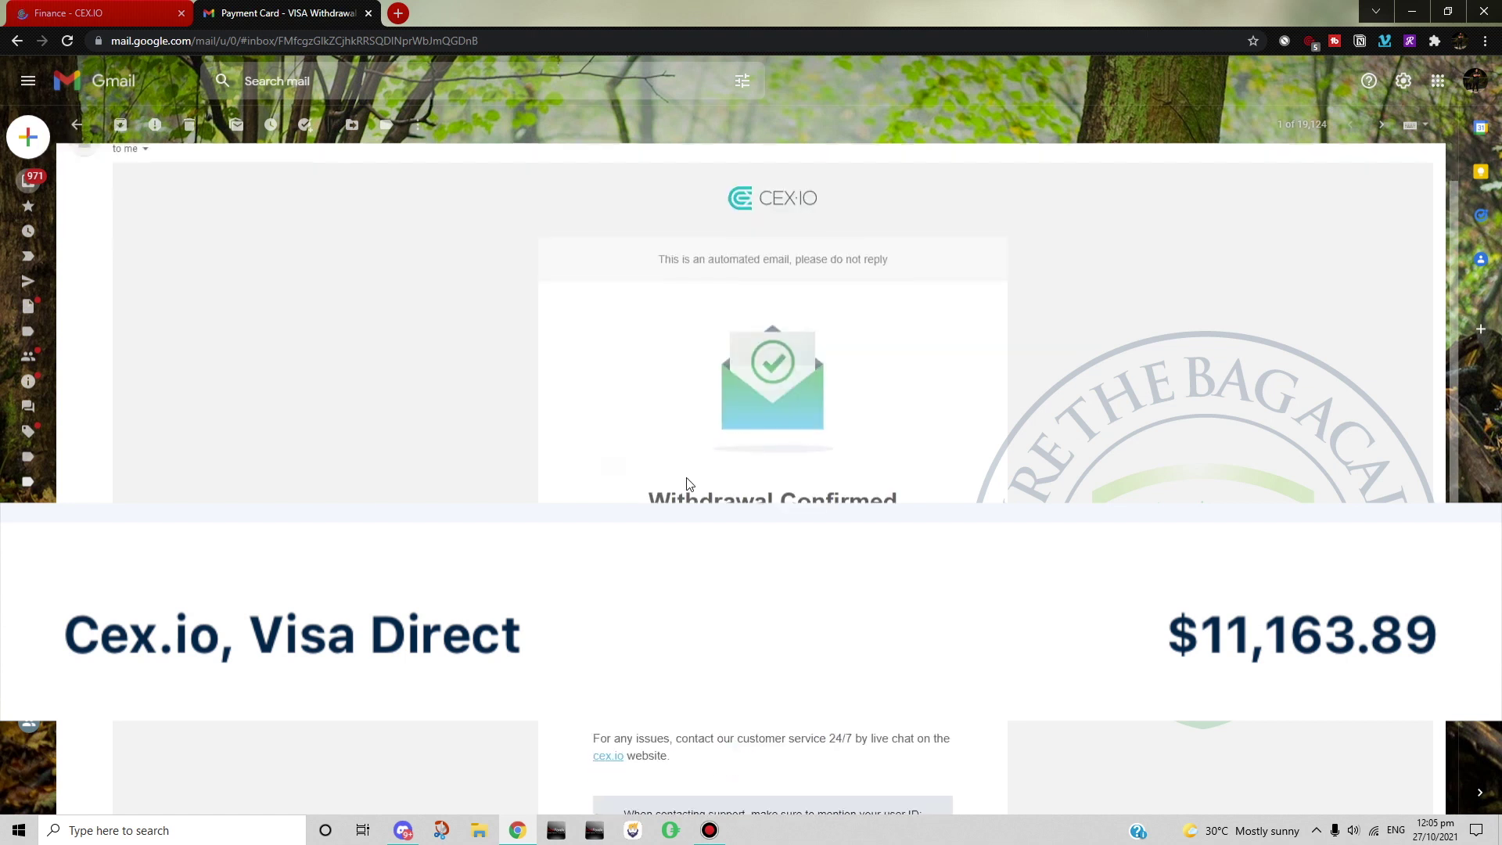
scroll(689, 485, "up", 1)
scroll(689, 484, "down", 1)
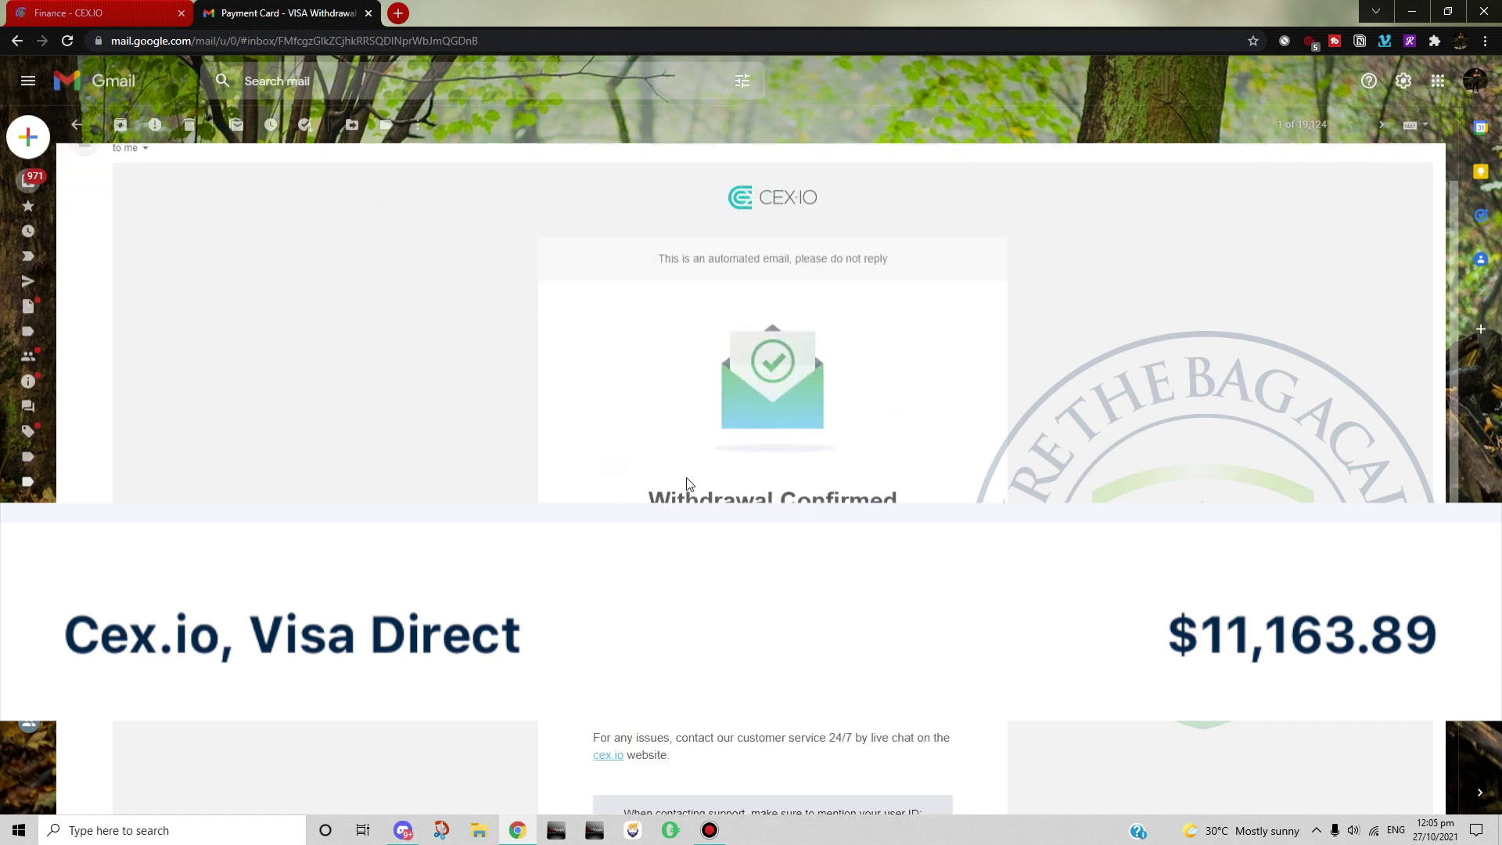
scroll(689, 484, "down", 1)
scroll(689, 484, "up", 1)
left_click(1420, 10)
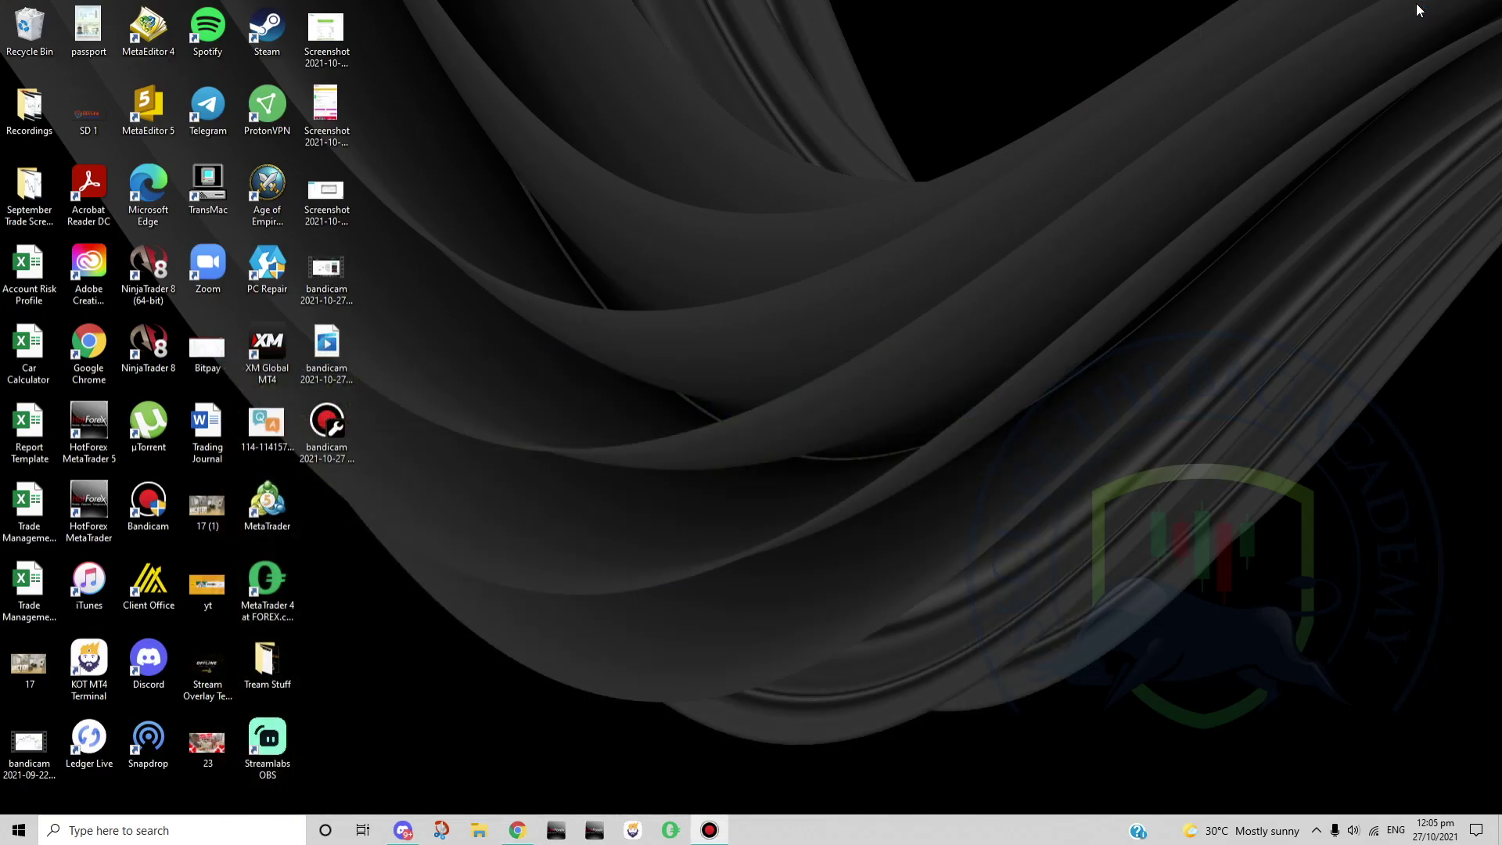